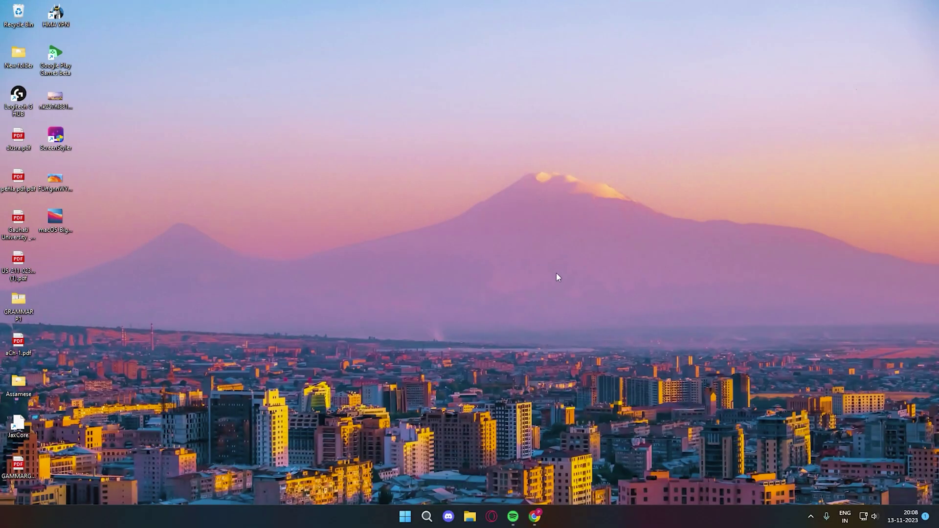
Step: Hide all icons on the Windows desktop
{"action": "right_click", "coordinate": [549, 250]}
{"action": "mouse_move", "coordinate": [569, 259]}
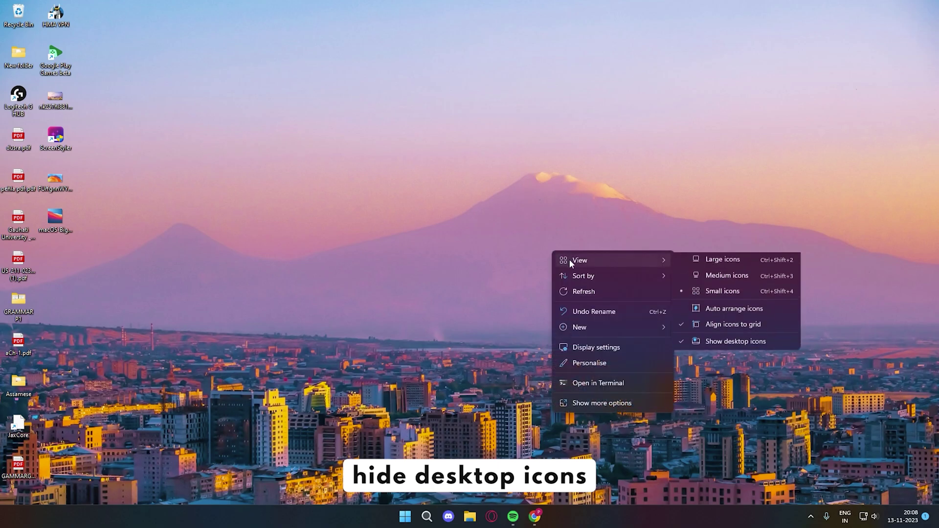
{"action": "left_click", "coordinate": [706, 344]}
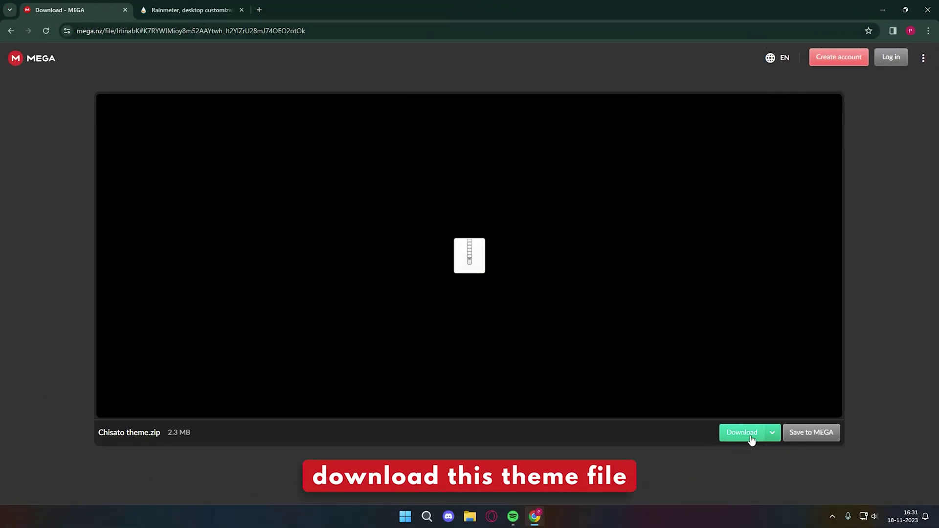
Step: Download Chisato theme.zip from the open MEGA page and the Rainmeter 4.5.18 installer from rainmeter.net
{"action": "left_click", "coordinate": [742, 433]}
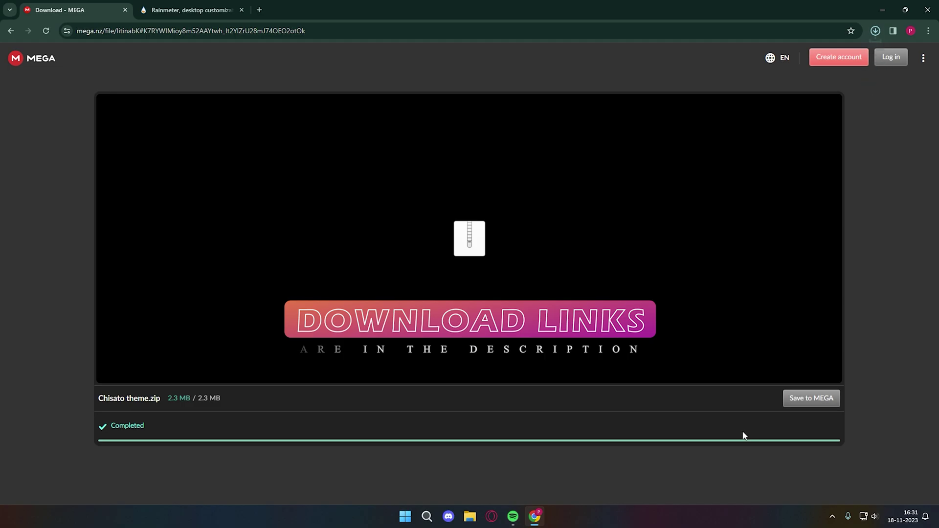
{"action": "left_click", "coordinate": [217, 12]}
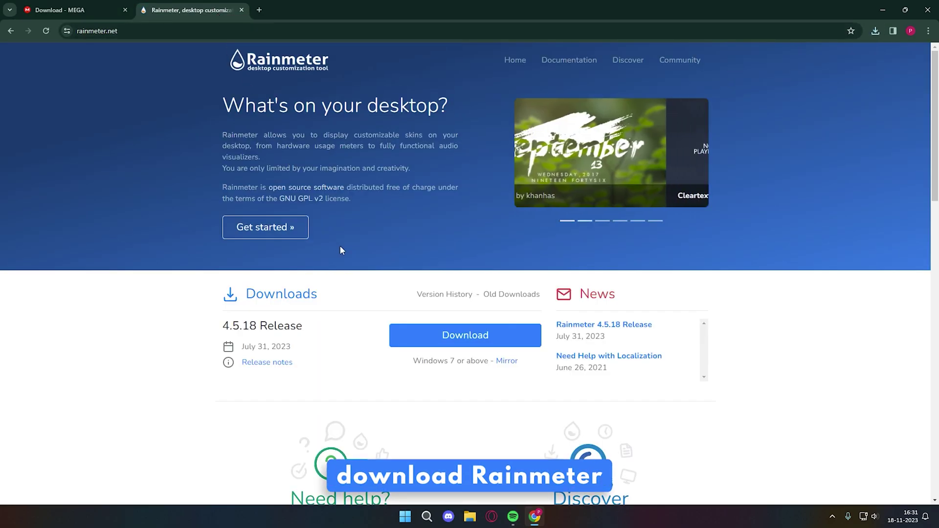
{"action": "left_click", "coordinate": [462, 337]}
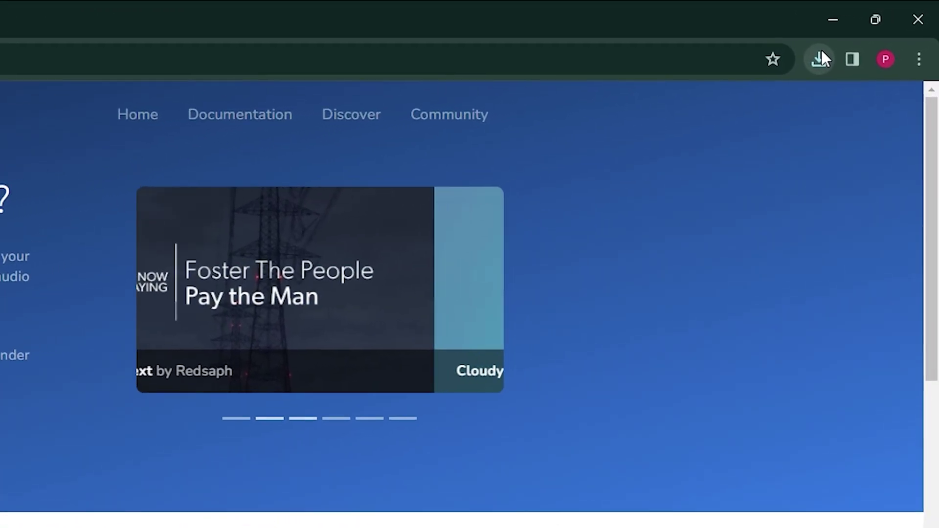
{"action": "left_click", "coordinate": [876, 30]}
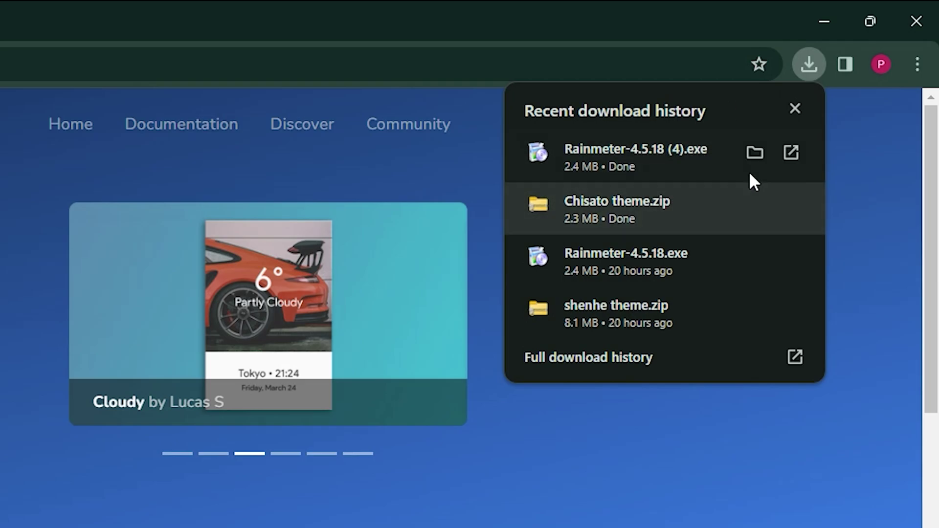
{"action": "left_click", "coordinate": [794, 108]}
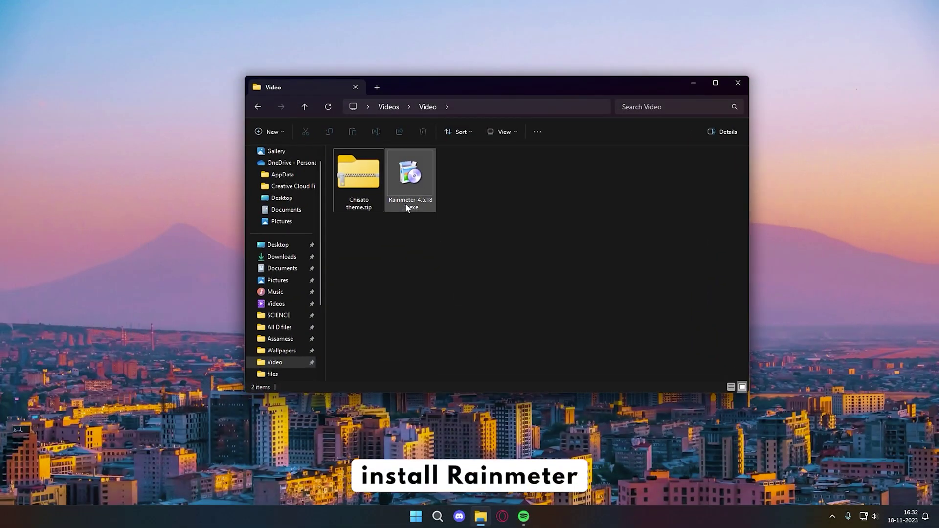
Step: Run the Rainmeter installer from the Video folder and complete a standard installation in English
{"action": "right_click", "coordinate": [416, 179]}
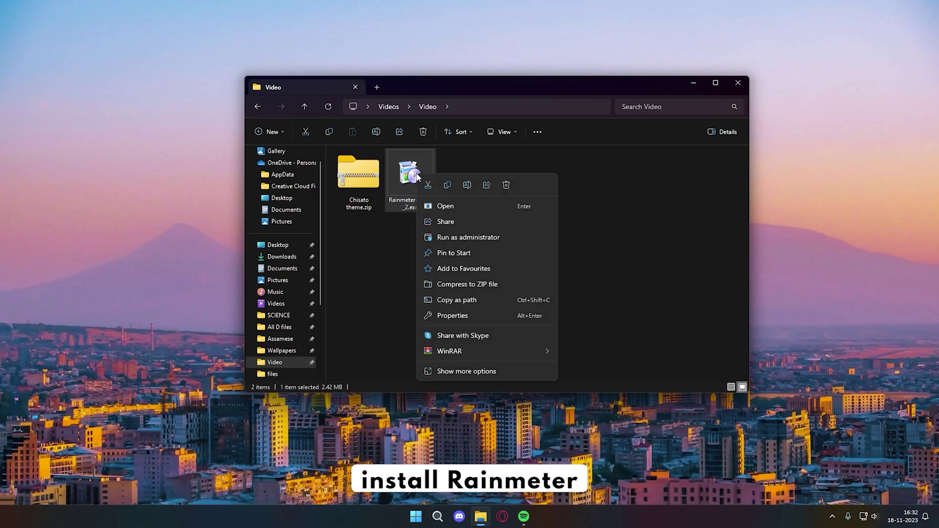
{"action": "left_click", "coordinate": [436, 204]}
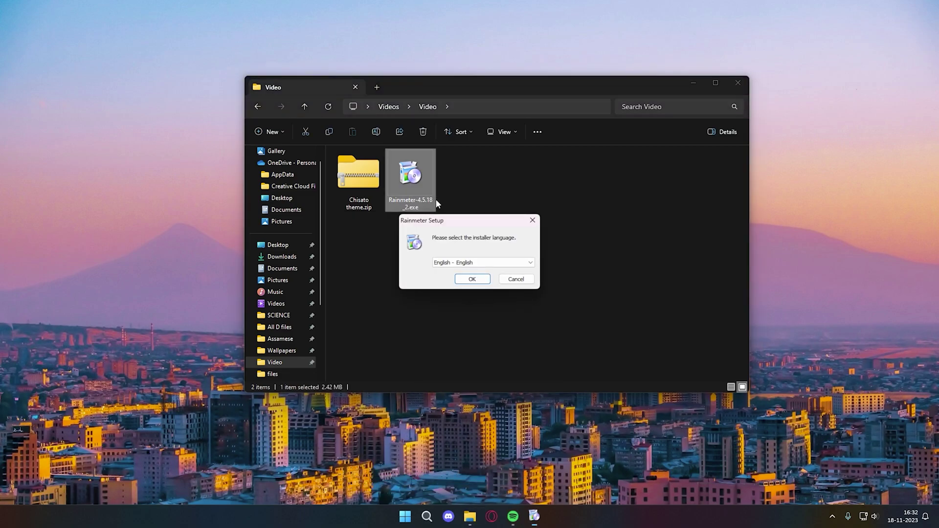
{"action": "left_click", "coordinate": [467, 278]}
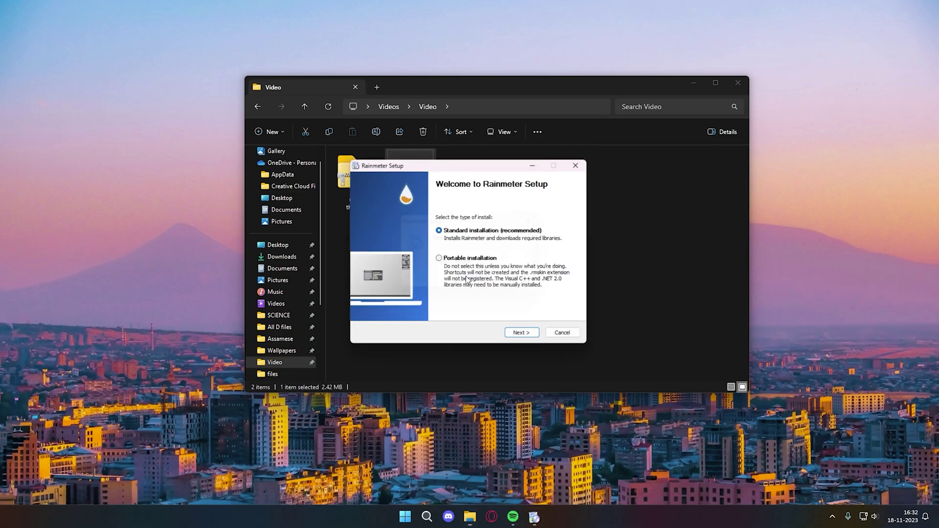
{"action": "left_click", "coordinate": [522, 334]}
{"action": "left_click", "coordinate": [524, 335]}
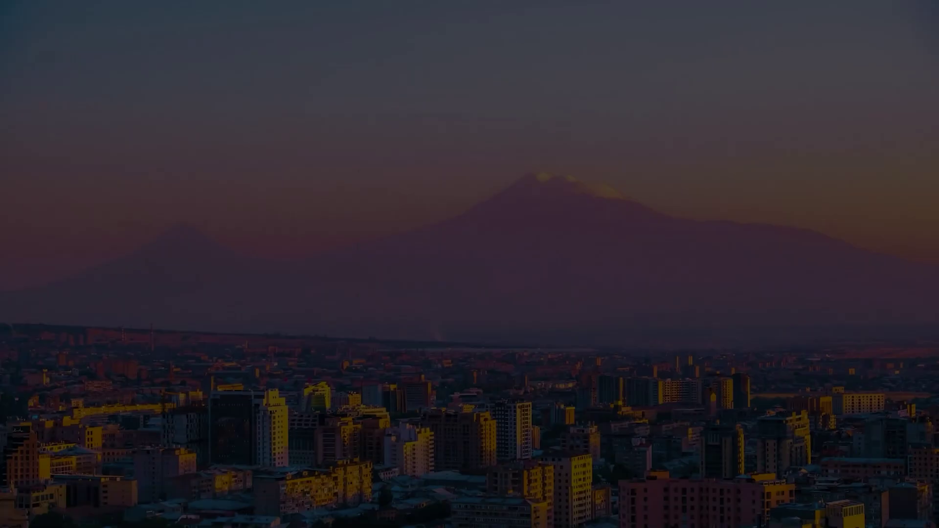
{"action": "left_click", "coordinate": [525, 337]}
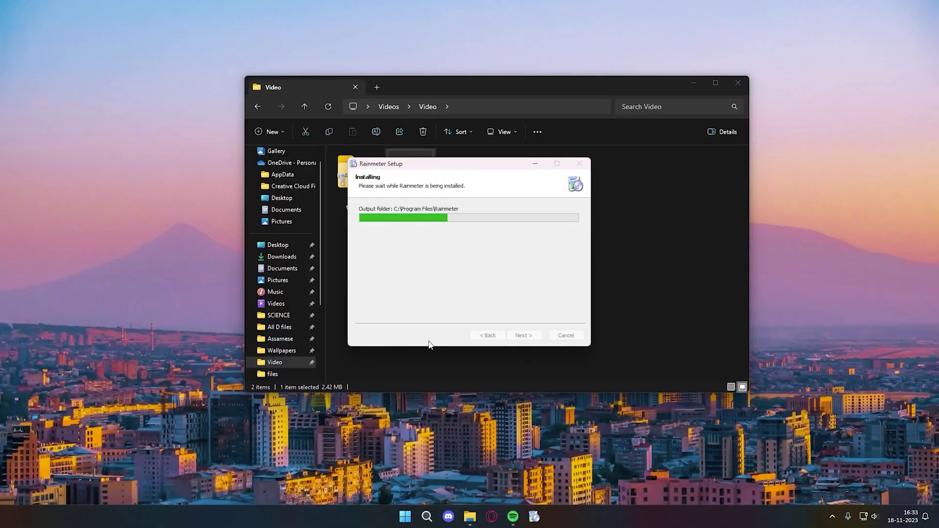
{"action": "left_click", "coordinate": [512, 336]}
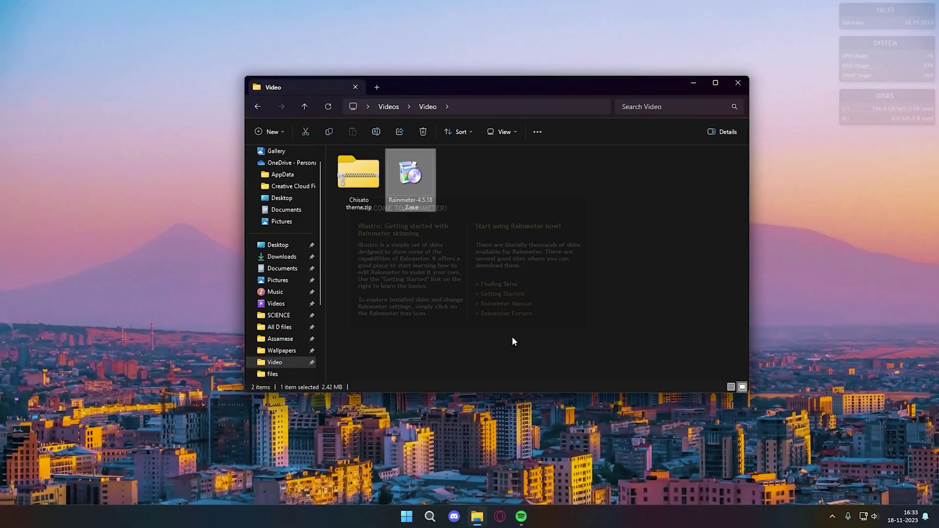
Step: Unload the preloaded illustro skins from the desktop: the Welcome, Disks, System and Clock widgets
{"action": "right_click", "coordinate": [536, 267]}
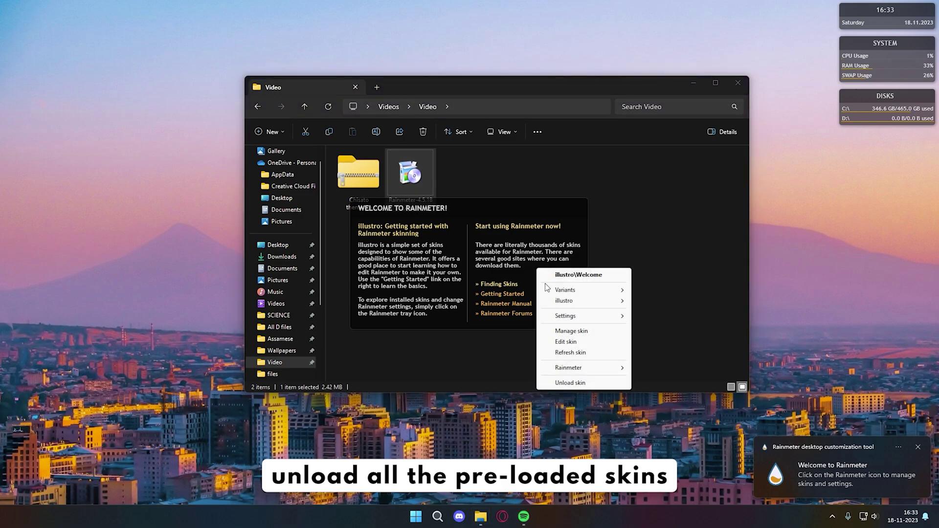
{"action": "left_click", "coordinate": [585, 378]}
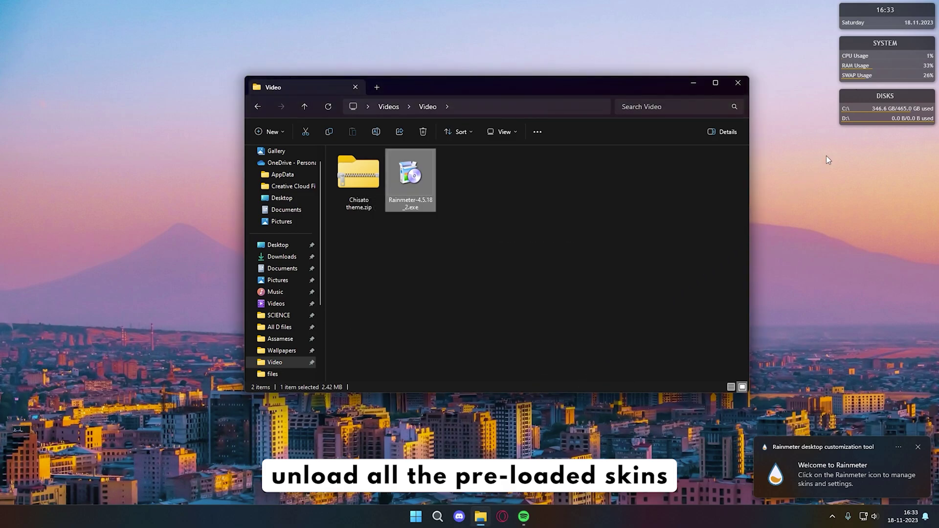
{"action": "right_click", "coordinate": [849, 115]}
{"action": "left_click", "coordinate": [894, 224]}
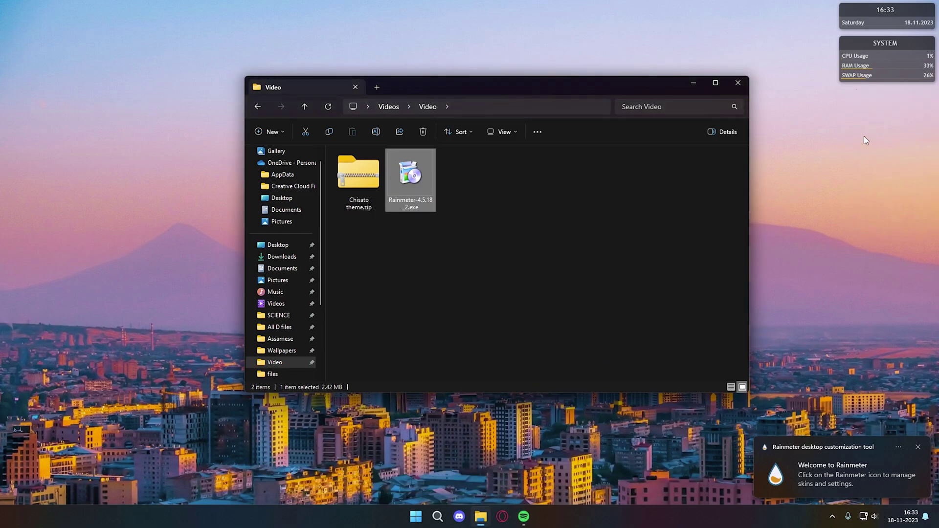
{"action": "right_click", "coordinate": [851, 70]}
{"action": "left_click", "coordinate": [874, 177]}
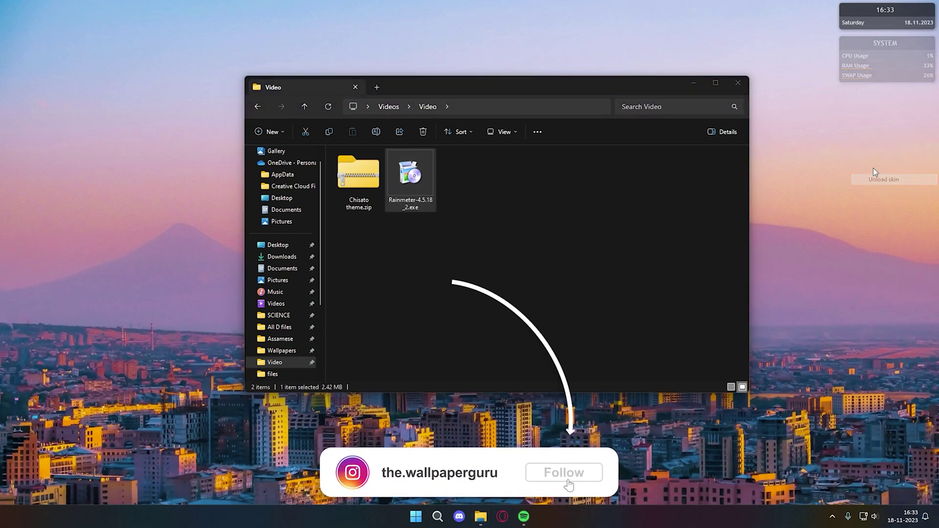
{"action": "right_click", "coordinate": [867, 12]}
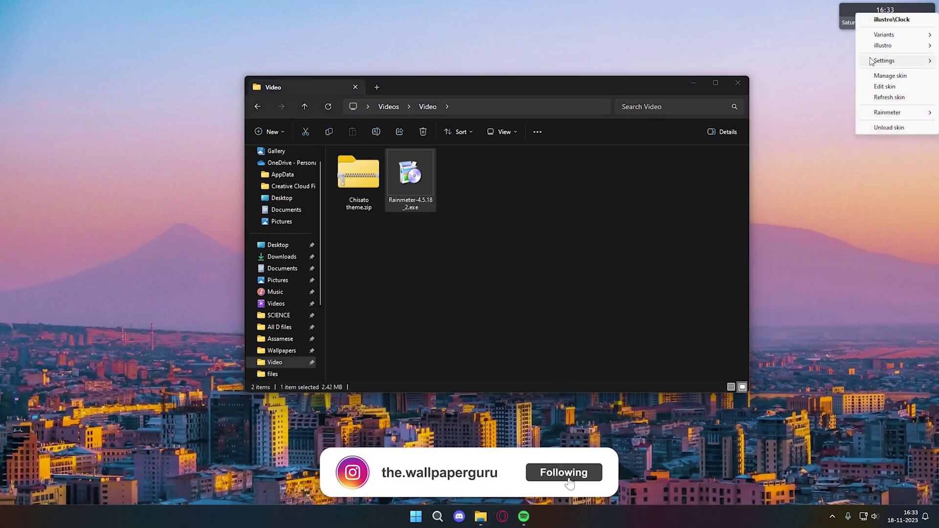
{"action": "left_click", "coordinate": [877, 128]}
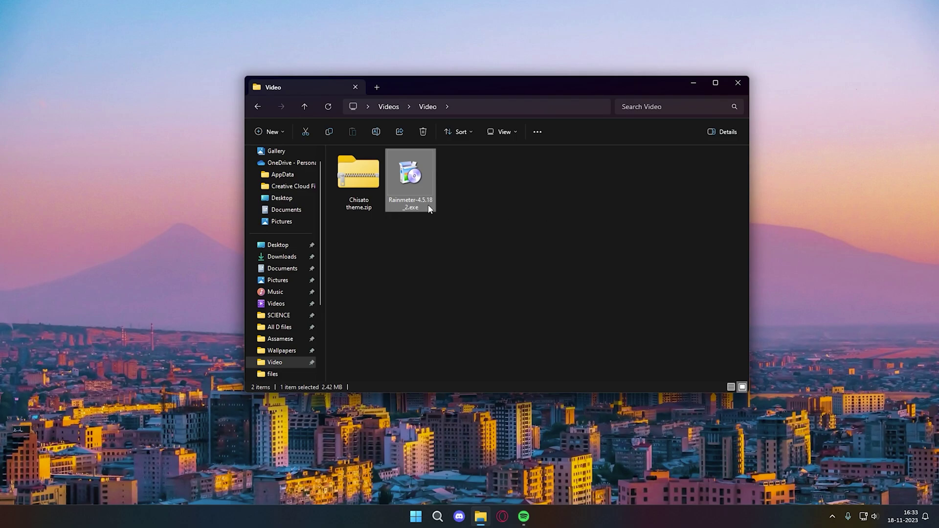
Step: Extract Chisato theme.zip with WinRAR into its own "Chisato theme" folder and open that folder
{"action": "right_click", "coordinate": [355, 175]}
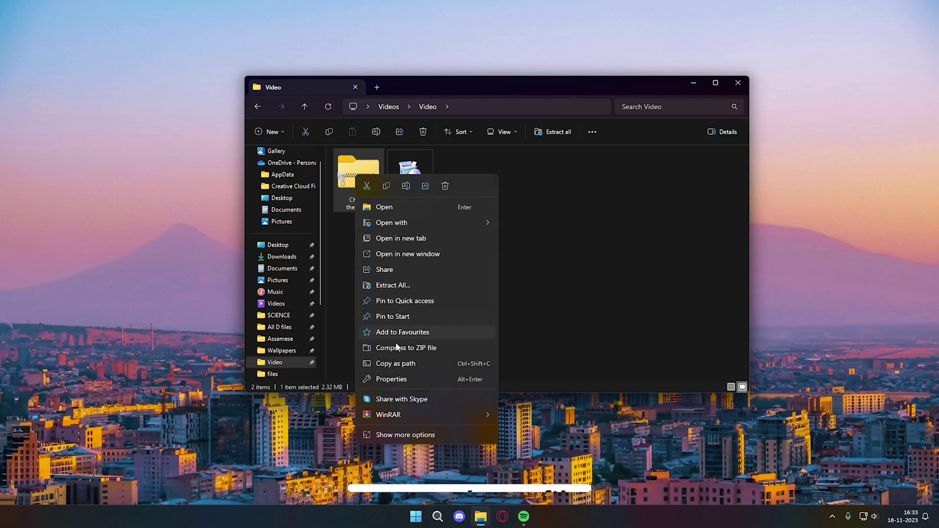
{"action": "mouse_move", "coordinate": [395, 415]}
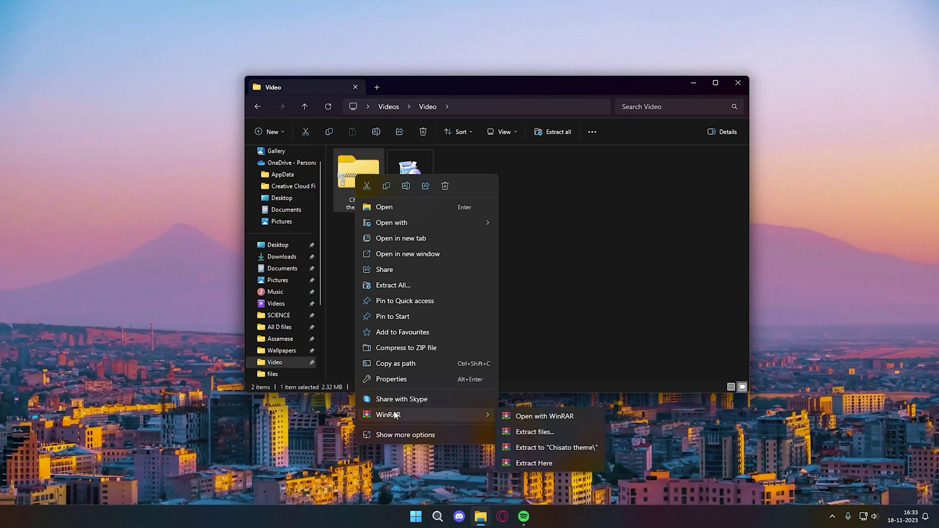
{"action": "left_click", "coordinate": [527, 449]}
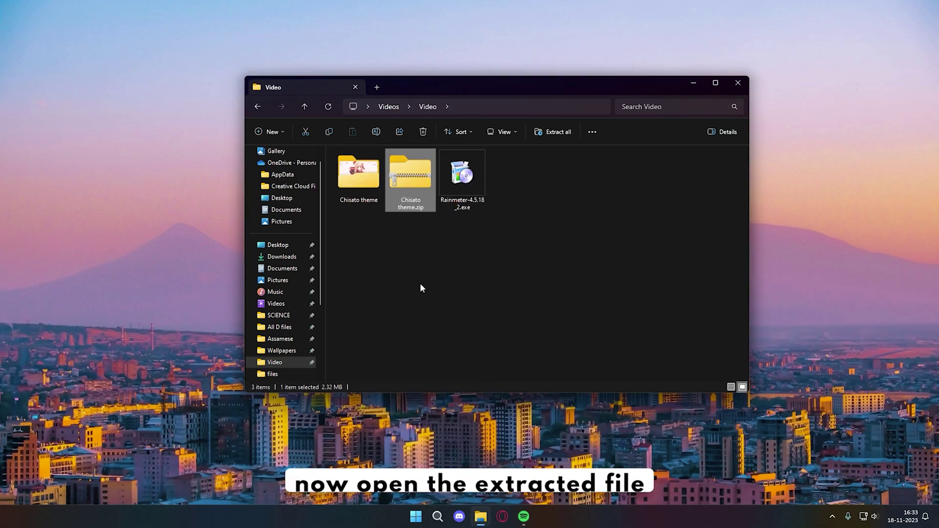
{"action": "right_click", "coordinate": [362, 180]}
{"action": "left_click", "coordinate": [387, 212]}
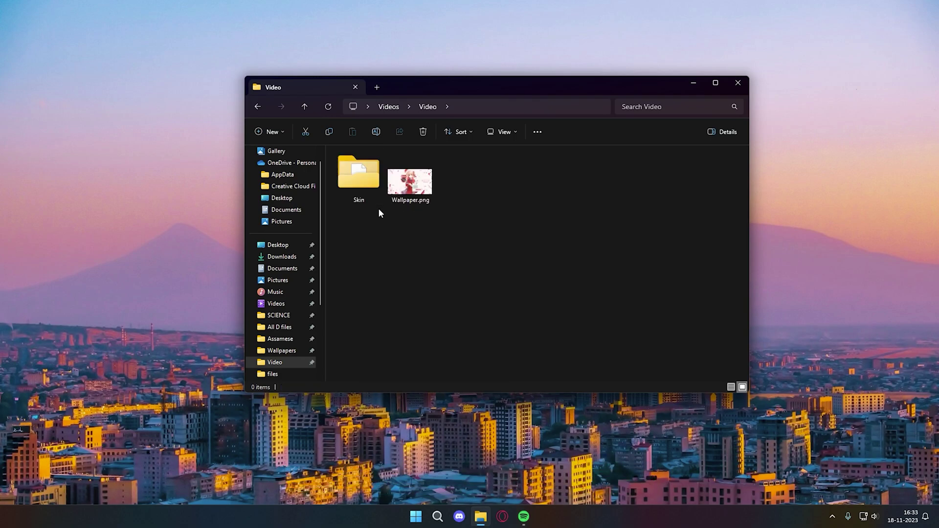
Step: Set Wallpaper.png from the Chisato theme folder as the desktop background
{"action": "left_click", "coordinate": [413, 184]}
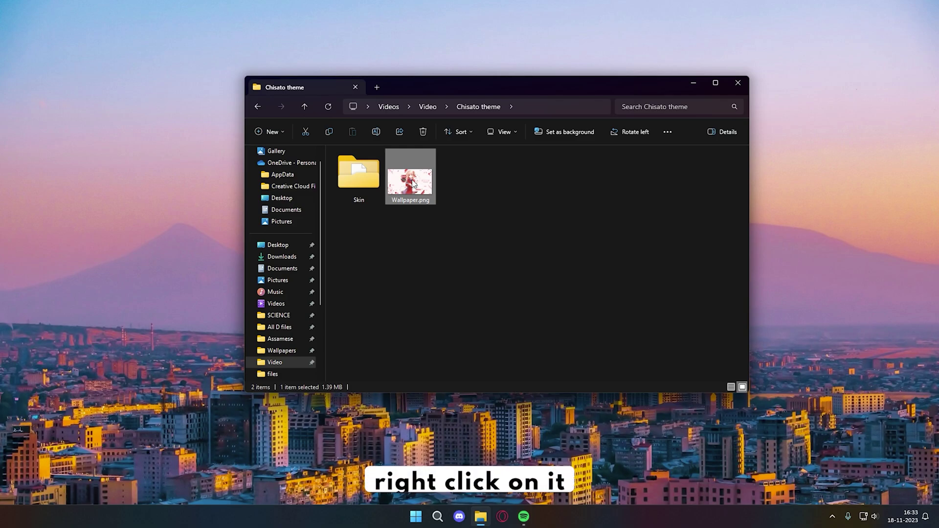
{"action": "right_click", "coordinate": [424, 182]}
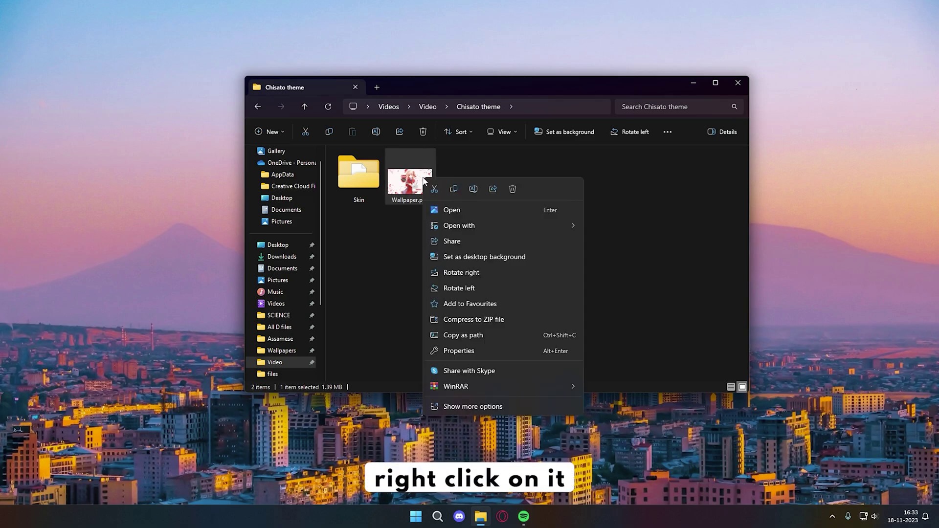
{"action": "left_click", "coordinate": [439, 257]}
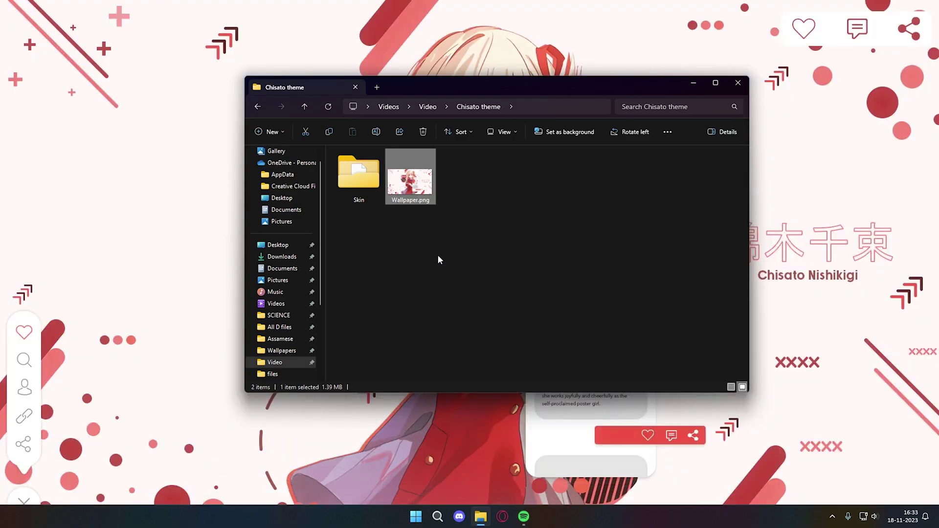
Step: Install the UneeXal Rainmeter skin from the Skin folder with its included layout applied, and close the file window
{"action": "right_click", "coordinate": [362, 172]}
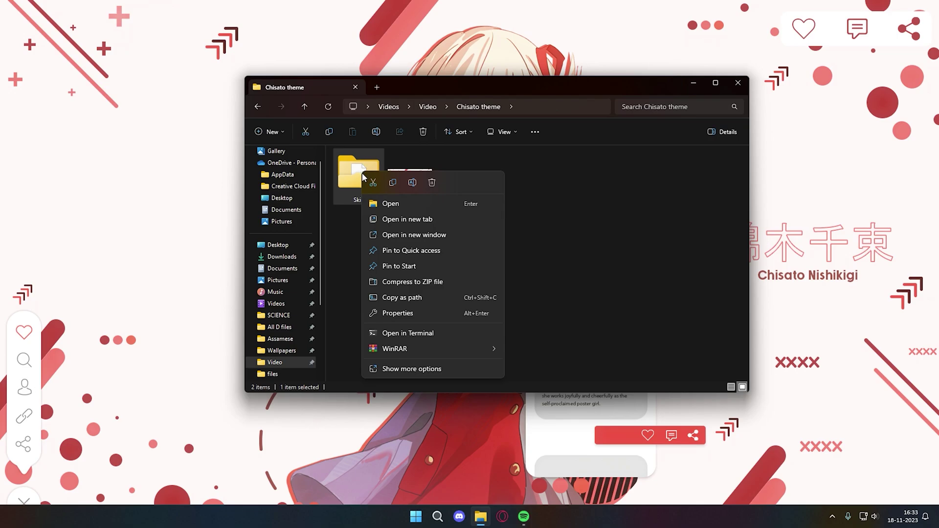
{"action": "left_click", "coordinate": [384, 204]}
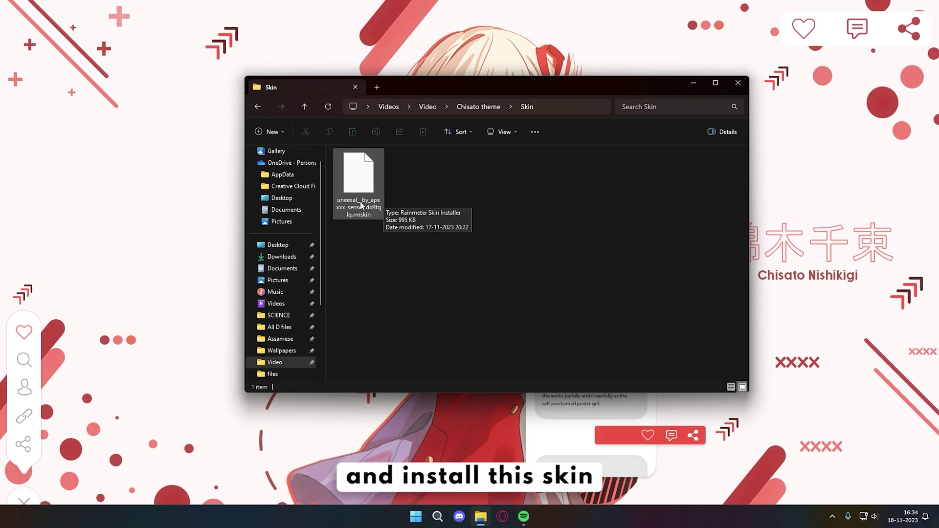
{"action": "right_click", "coordinate": [355, 180]}
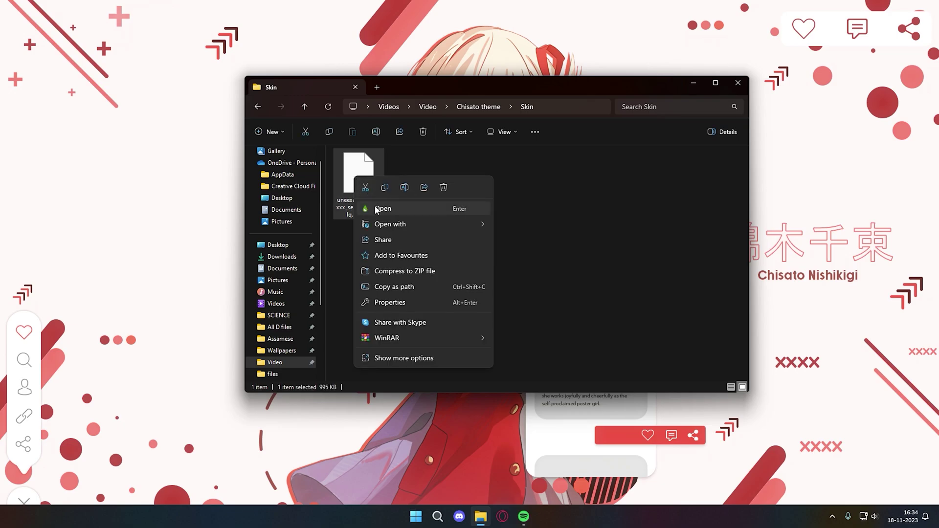
{"action": "left_click", "coordinate": [376, 209]}
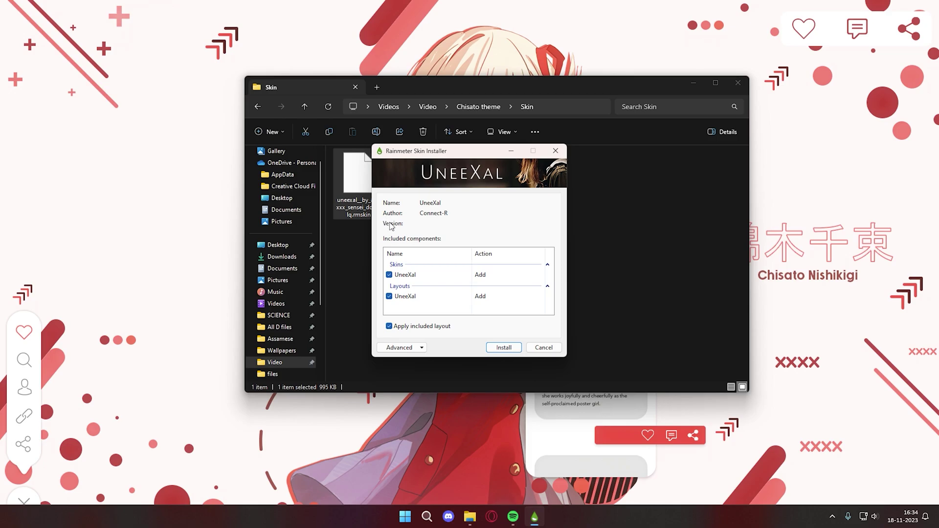
{"action": "left_click", "coordinate": [504, 346]}
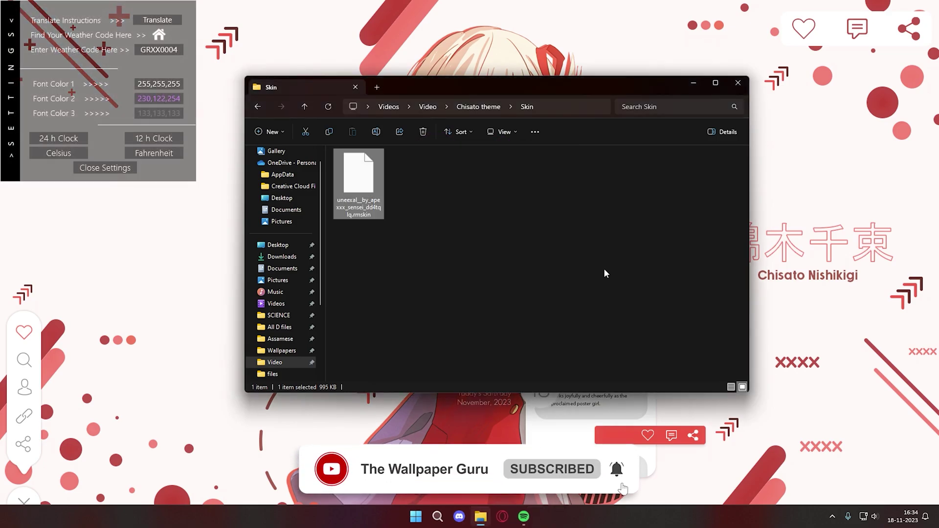
{"action": "left_click", "coordinate": [737, 83]}
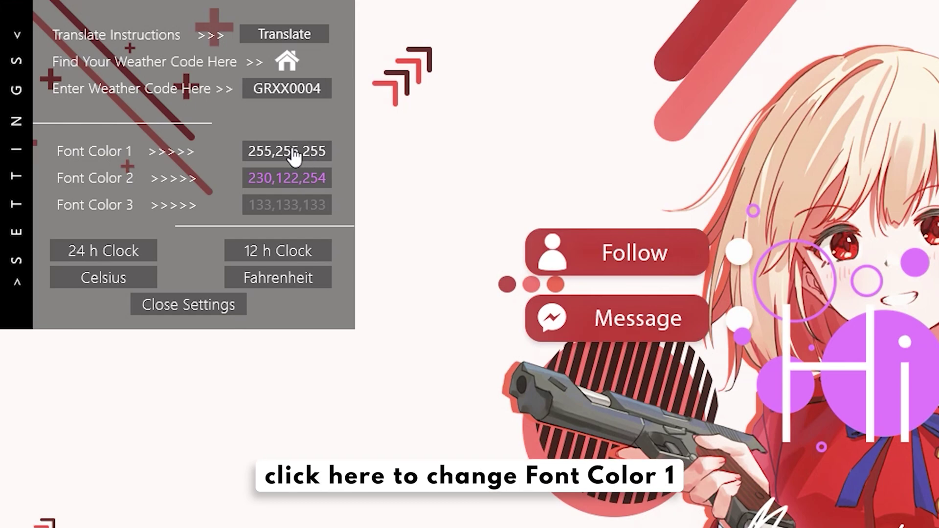
Step: Set Font Color 1 in the UneeXal skin settings to RGB 198,64,64 and apply it
{"action": "left_click", "coordinate": [294, 152]}
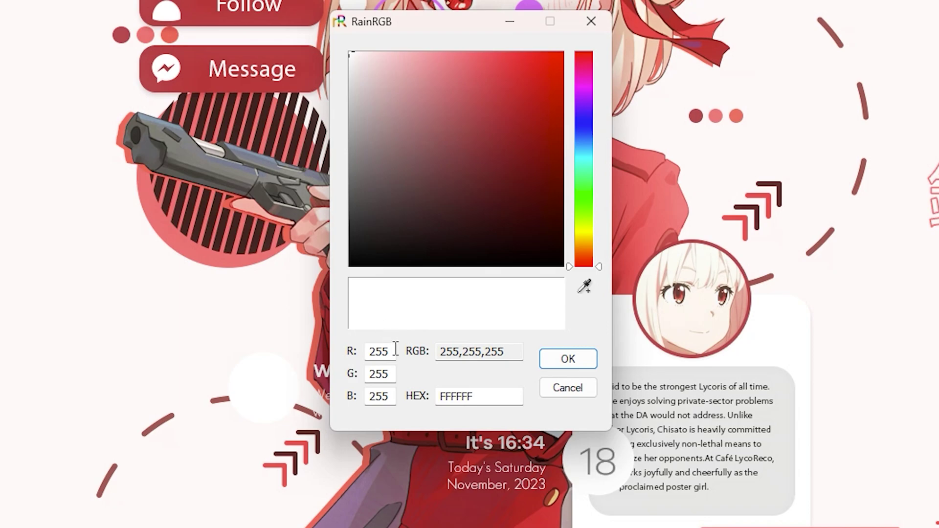
{"action": "left_click_drag", "start_coordinate": [395, 348], "coordinate": [366, 356]}
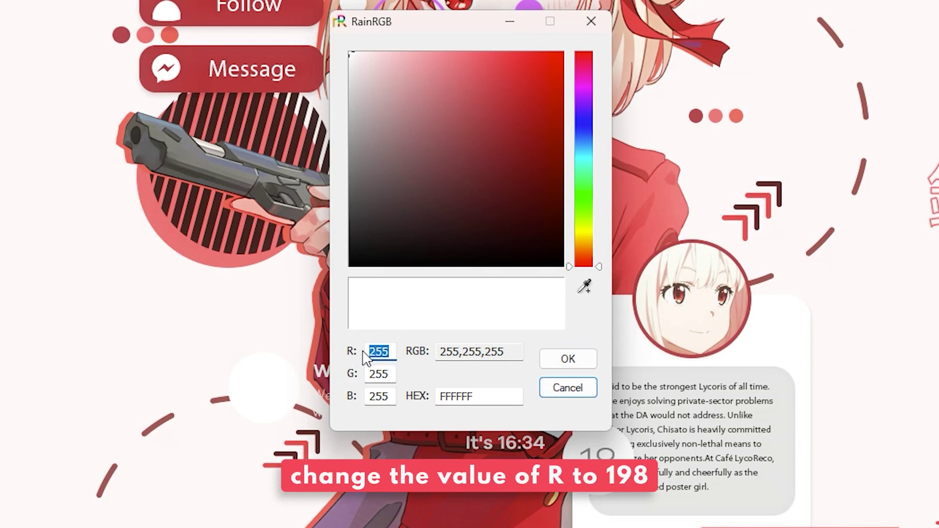
{"action": "type", "text": "19"}
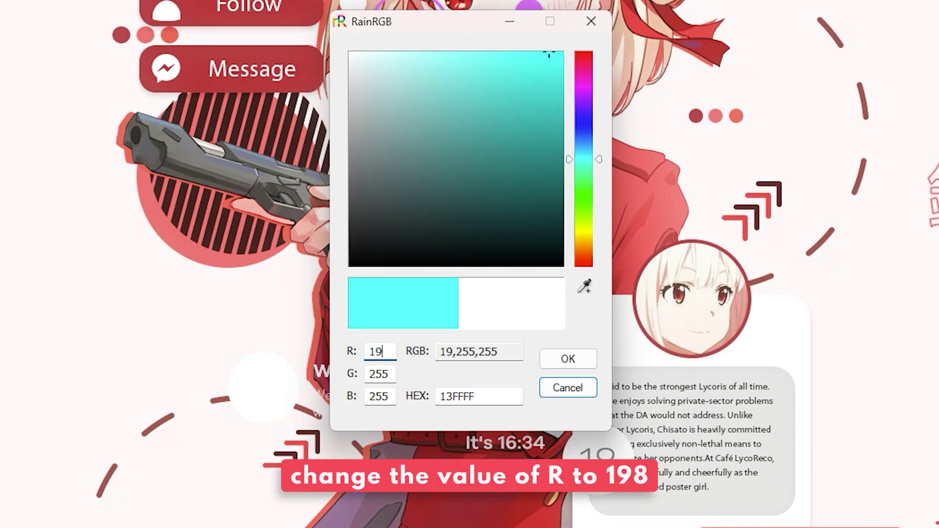
{"action": "type", "text": "6"}
{"action": "key", "text": "BackSpace"}
{"action": "type", "text": "8"}
{"action": "left_click_drag", "start_coordinate": [389, 373], "coordinate": [383, 373]}
{"action": "type", "text": "64,"}
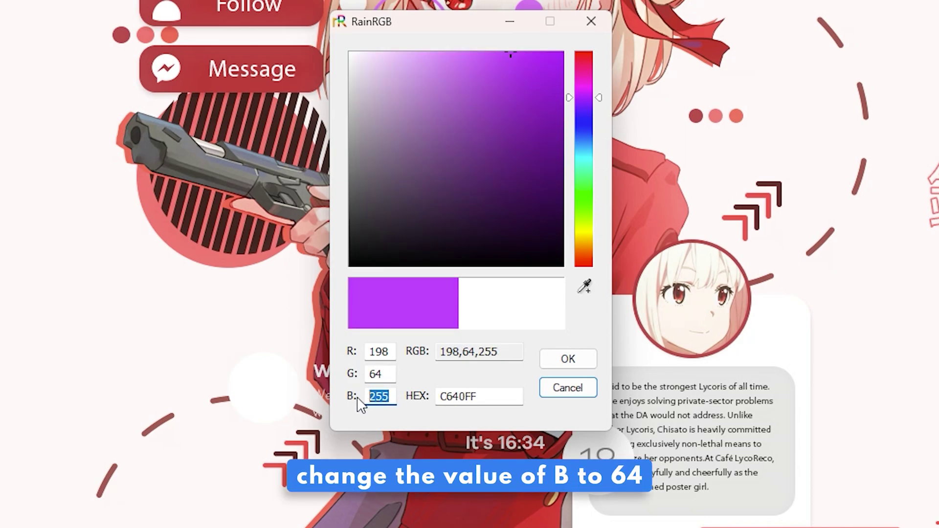
{"action": "type", "text": "64"}
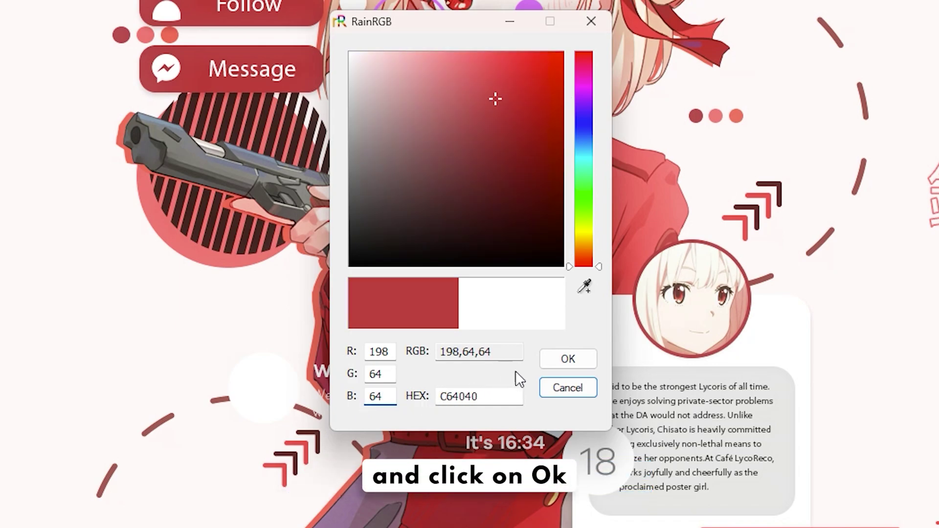
{"action": "left_click", "coordinate": [566, 360]}
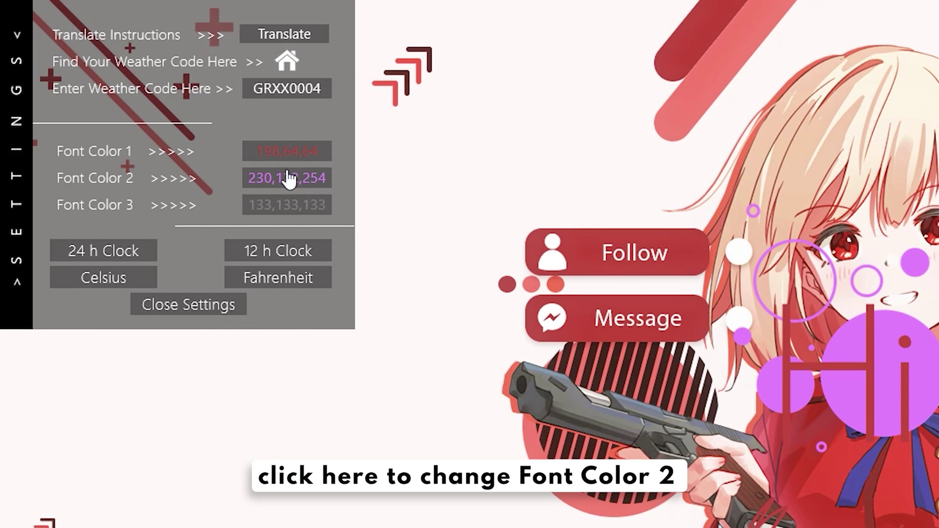
Step: Change Font Color 2 of the UneeXal skin to RGB 249,121,114 and apply it
{"action": "left_click", "coordinate": [298, 182]}
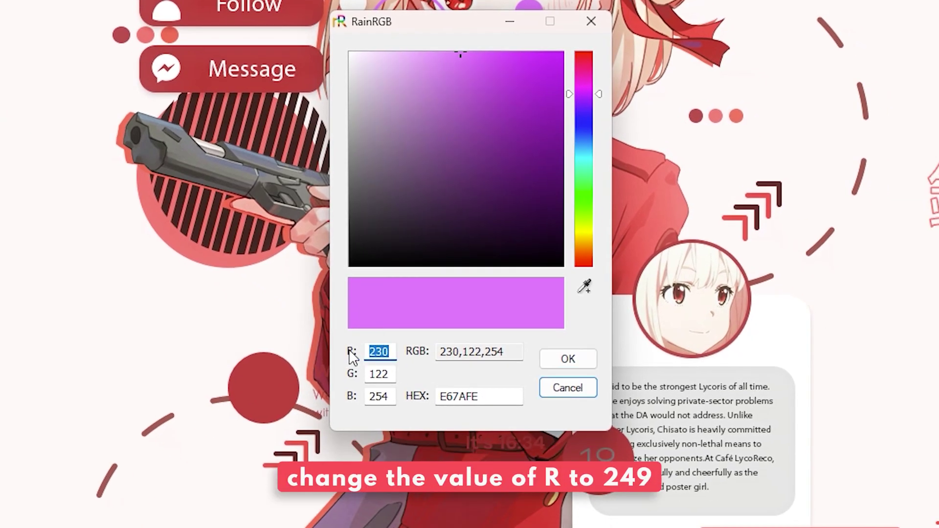
{"action": "type", "text": "249,"}
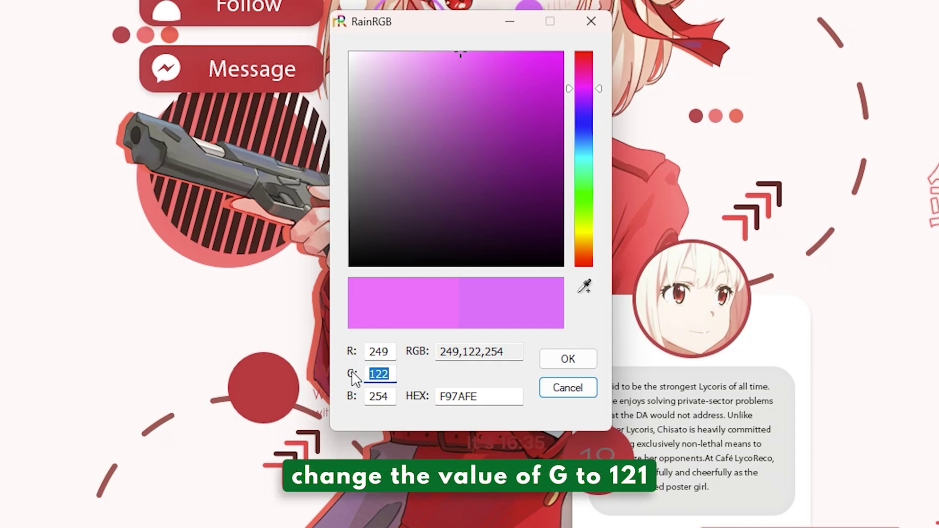
{"action": "type", "text": "121"}
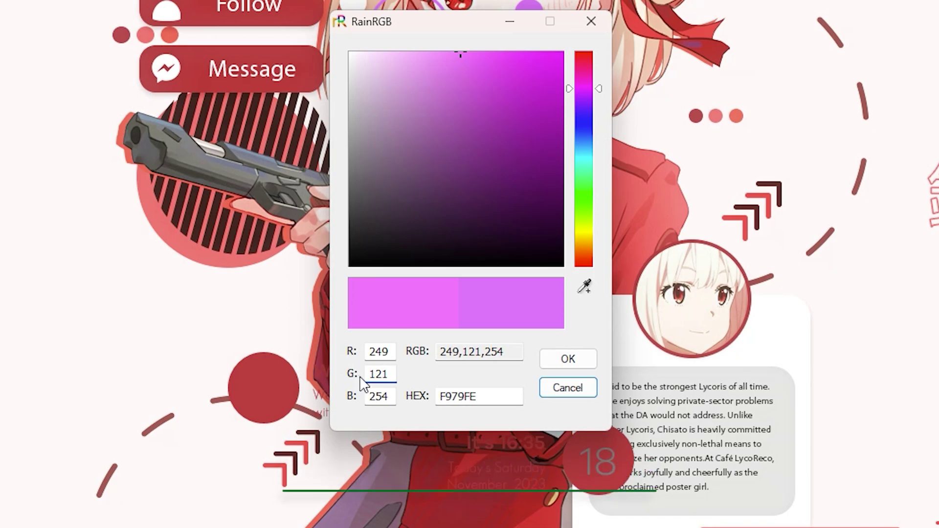
{"action": "double_click", "coordinate": [383, 395]}
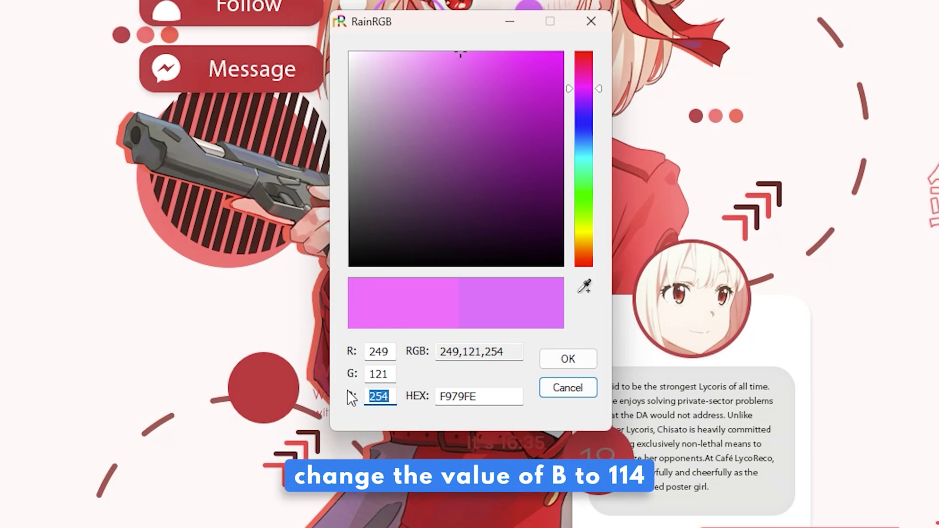
{"action": "type", "text": "114"}
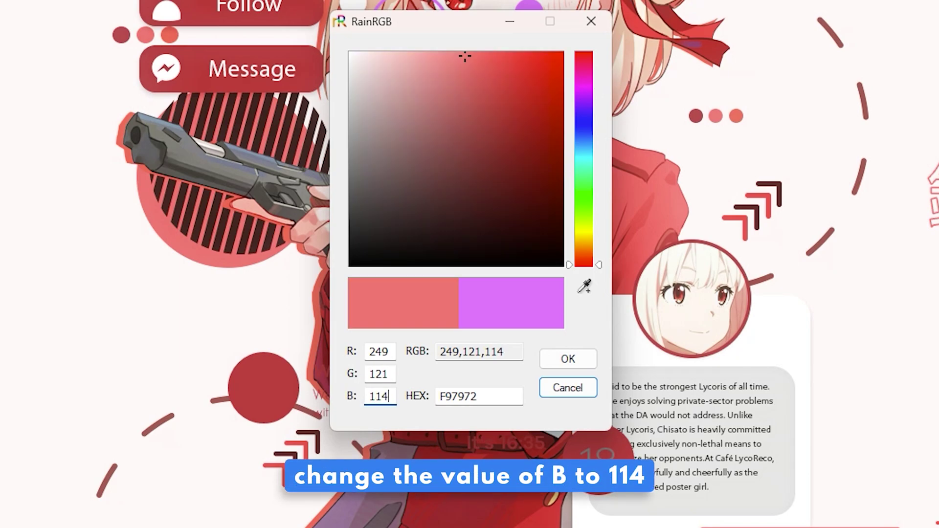
{"action": "left_click", "coordinate": [571, 359]}
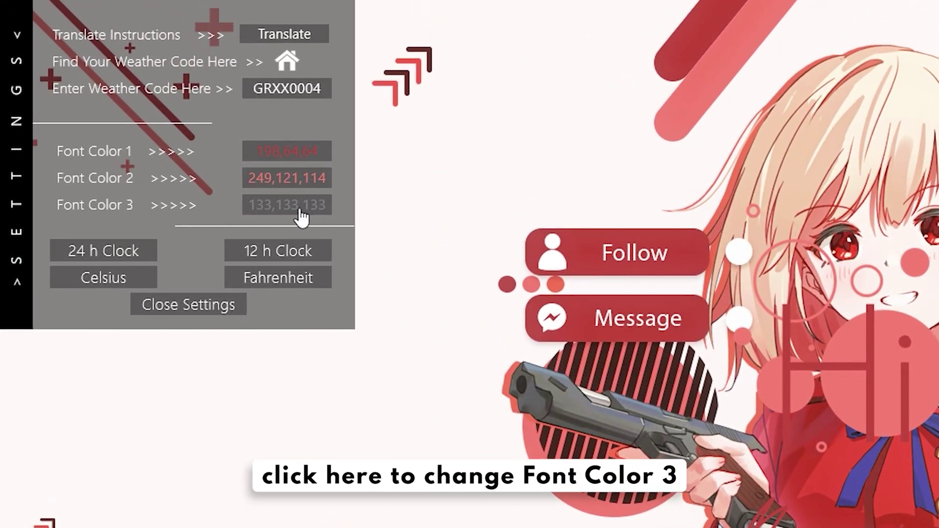
Step: Set Font Color 3 of the UneeXal skin to RGB 255,255,255 and close the skin's settings widget
{"action": "left_click", "coordinate": [303, 209]}
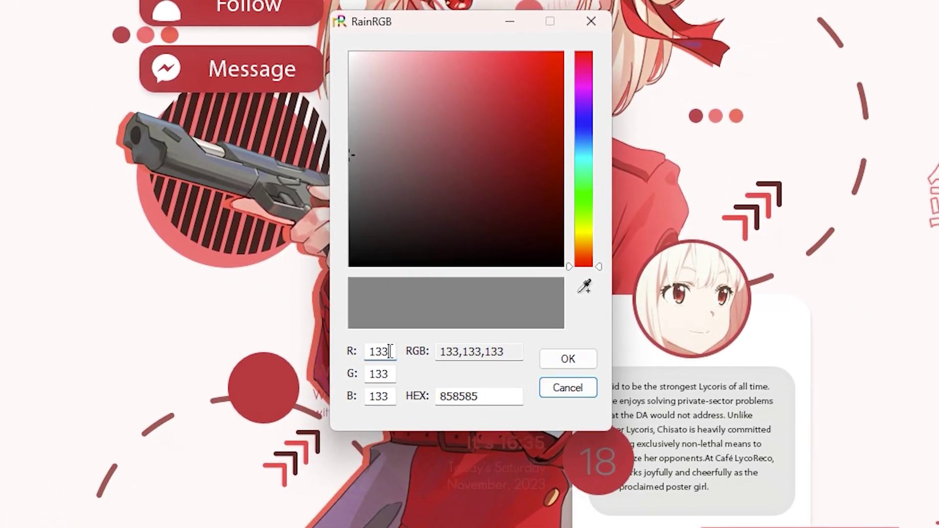
{"action": "left_click_drag", "start_coordinate": [390, 351], "coordinate": [352, 358]}
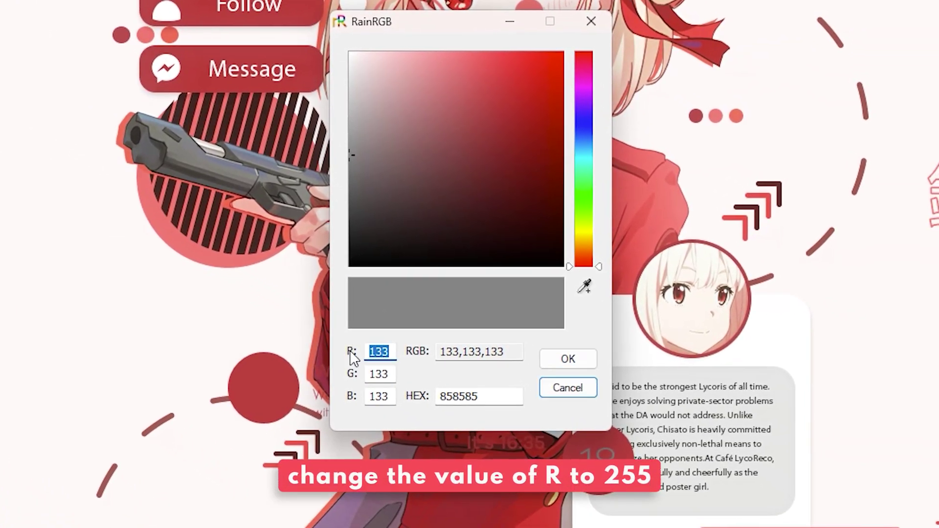
{"action": "type", "text": "255"}
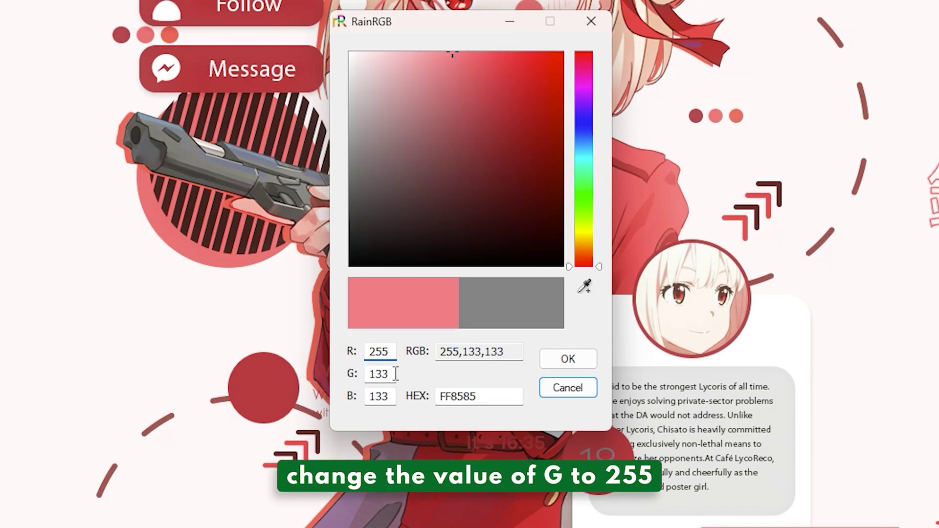
{"action": "type", "text": "255"}
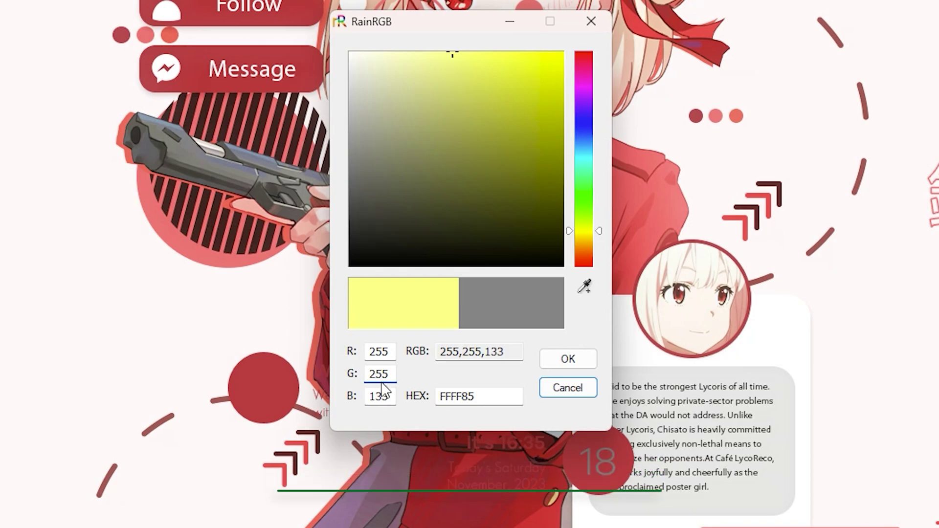
{"action": "left_click_drag", "start_coordinate": [393, 396], "coordinate": [378, 397]}
{"action": "type", "text": "255"}
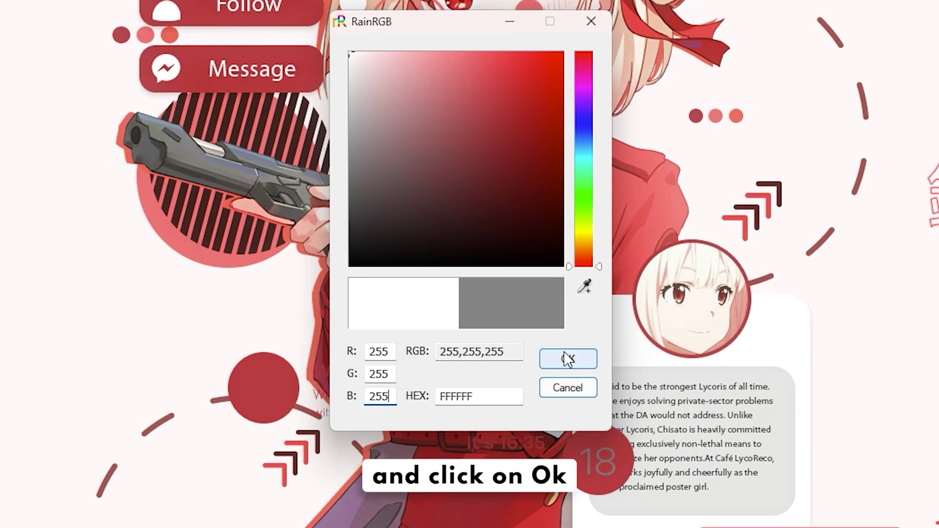
{"action": "left_click", "coordinate": [572, 356]}
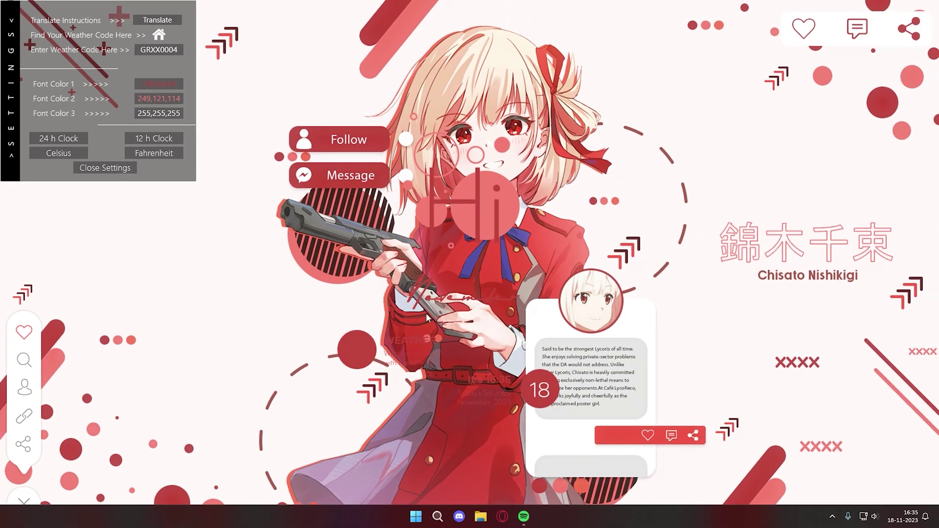
{"action": "left_click", "coordinate": [120, 168]}
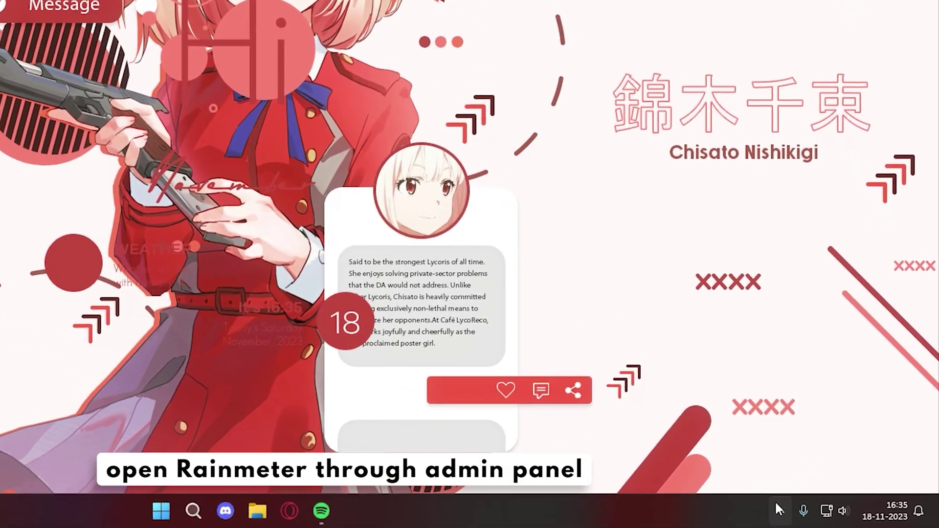
Step: Open the Manage Rainmeter window and select Date.ini in the Date folder of the UneeXal skin
{"action": "left_click", "coordinate": [778, 508]}
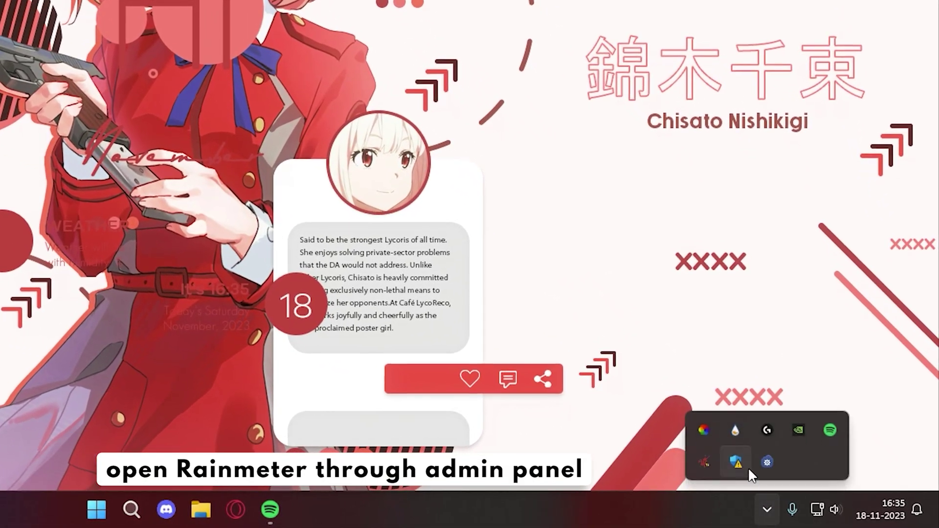
{"action": "right_click", "coordinate": [738, 428]}
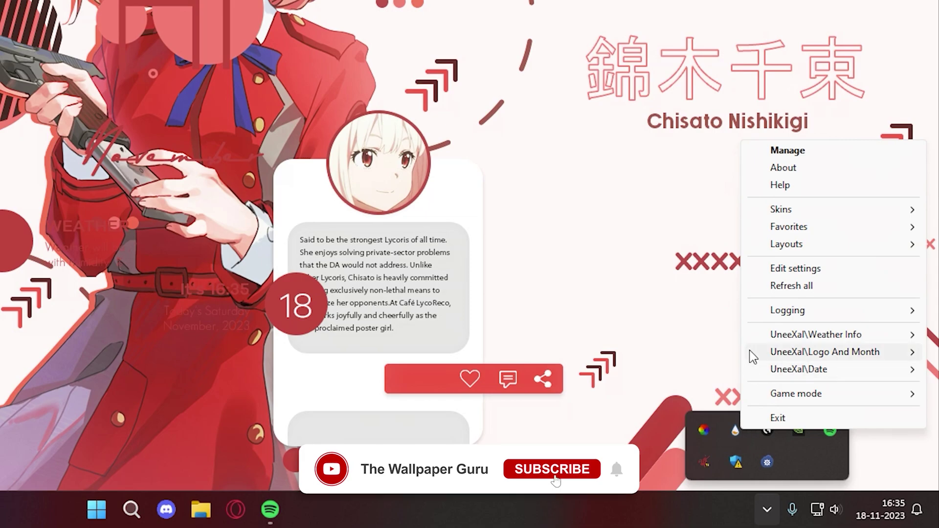
{"action": "left_click", "coordinate": [762, 152]}
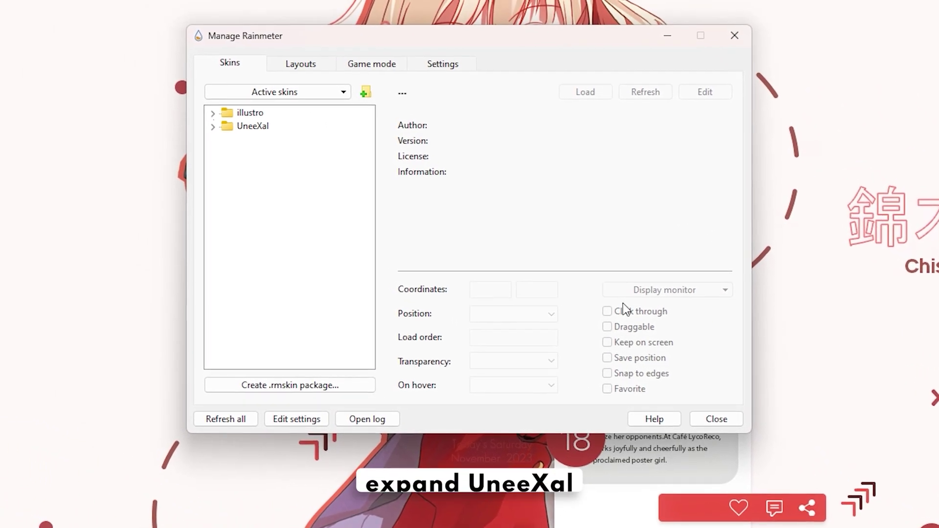
{"action": "right_click", "coordinate": [234, 126]}
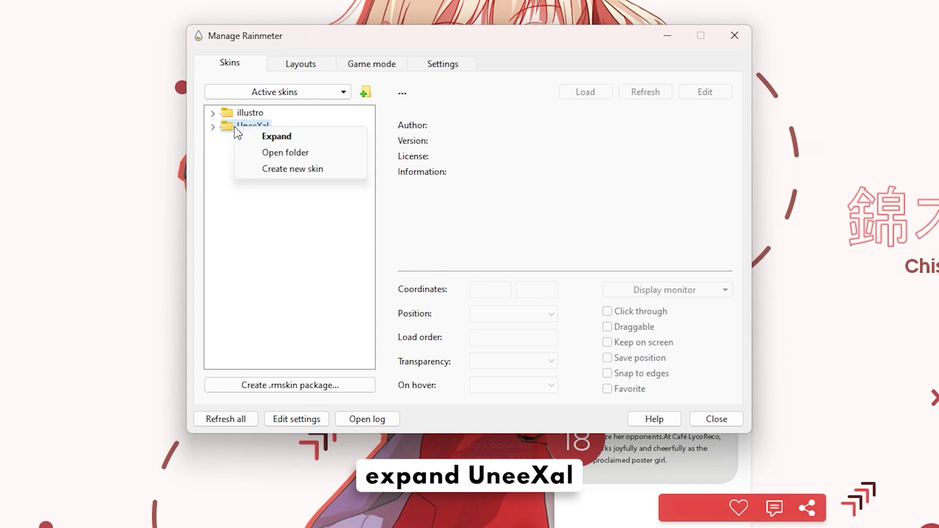
{"action": "left_click", "coordinate": [276, 137]}
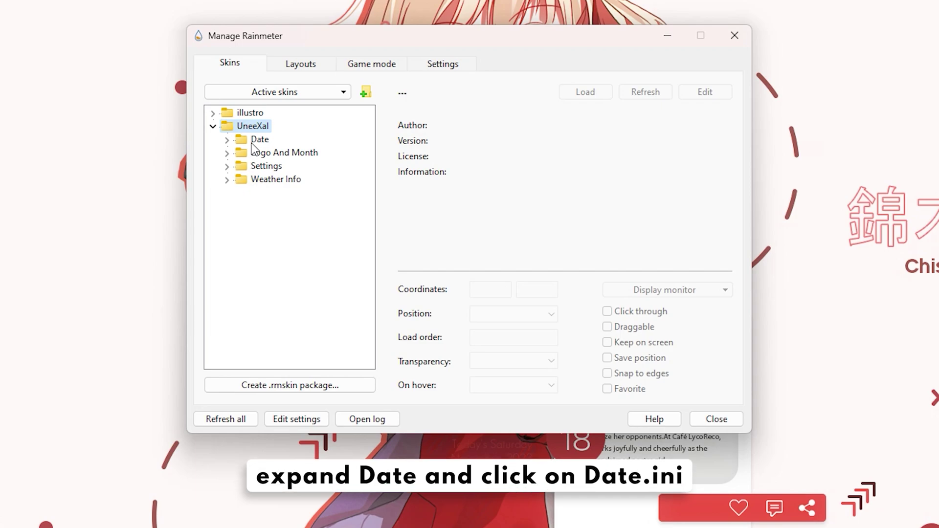
{"action": "right_click", "coordinate": [251, 139]}
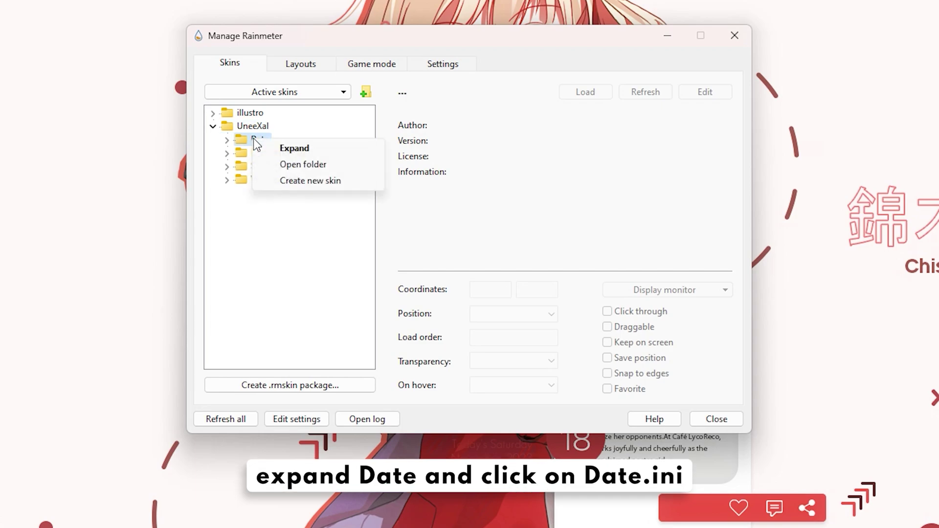
{"action": "left_click", "coordinate": [267, 145]}
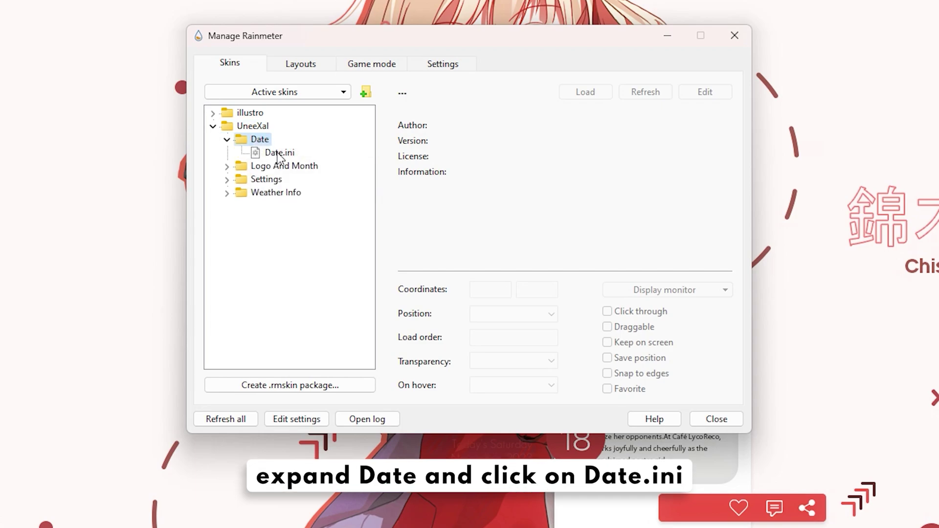
{"action": "left_click", "coordinate": [279, 152]}
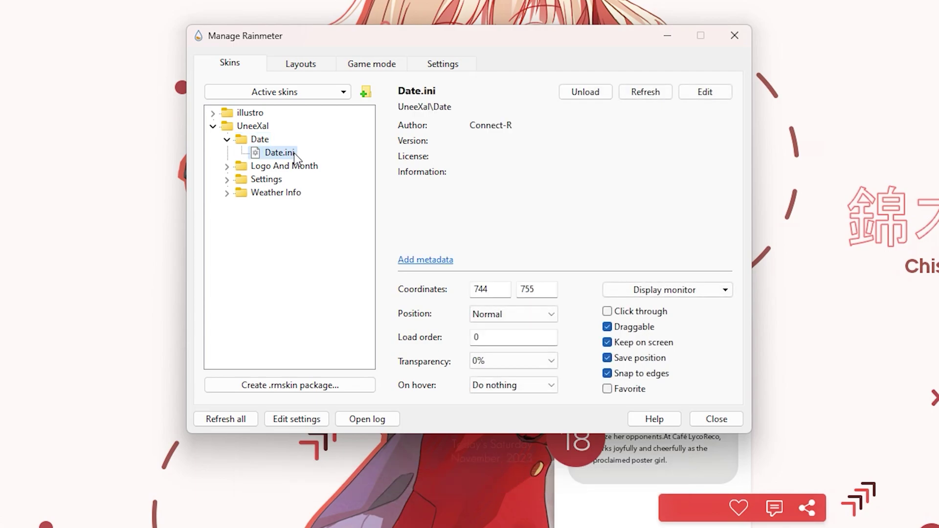
Step: Set the coordinates of the Date.ini skin to 1358, 325
{"action": "left_click_drag", "start_coordinate": [503, 290], "coordinate": [474, 292]}
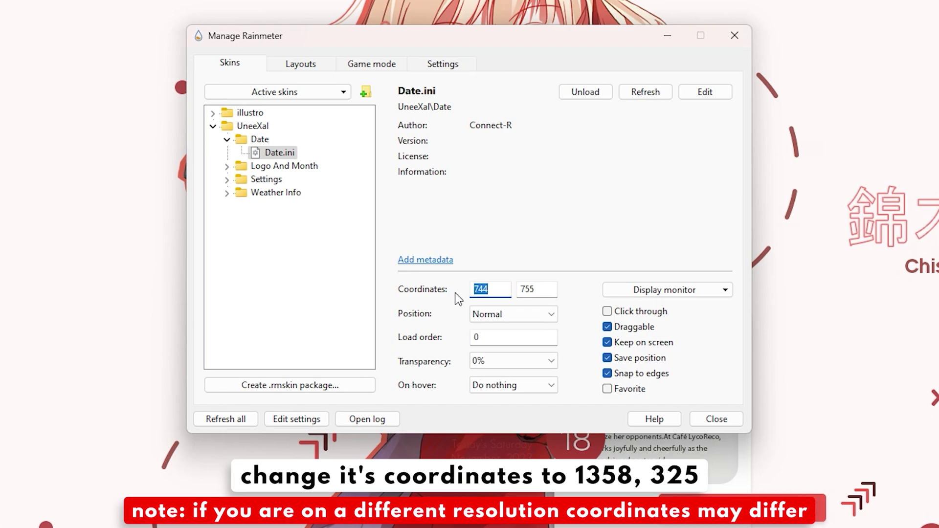
{"action": "type", "text": "1358"}
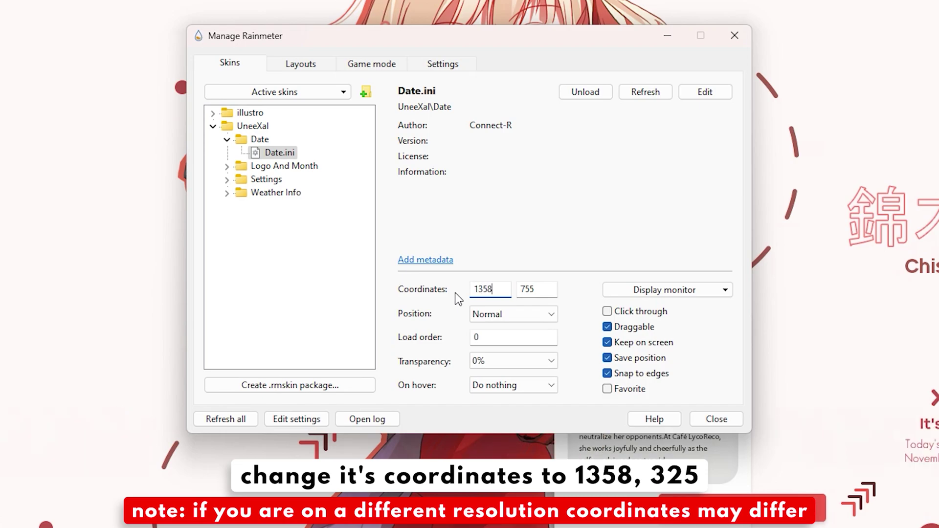
{"action": "left_click_drag", "start_coordinate": [543, 290], "coordinate": [518, 294]}
{"action": "type", "text": "325"}
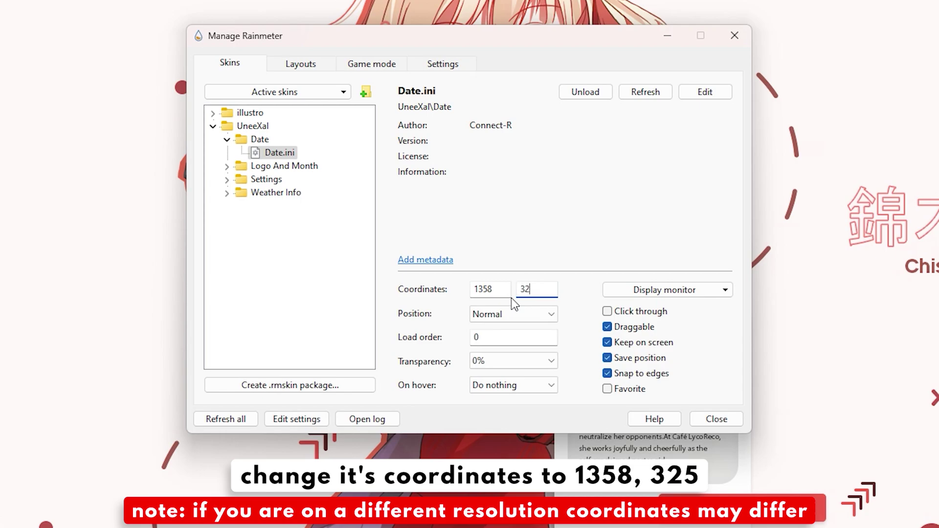
Step: Set the Date.ini skin's position to On desktop and disable its Draggable option
{"action": "left_click", "coordinate": [510, 309]}
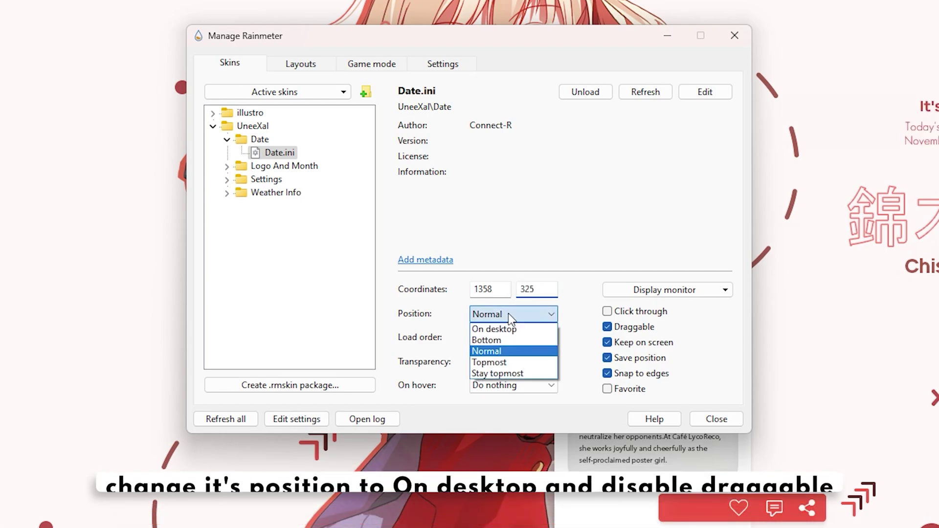
{"action": "left_click", "coordinate": [511, 330]}
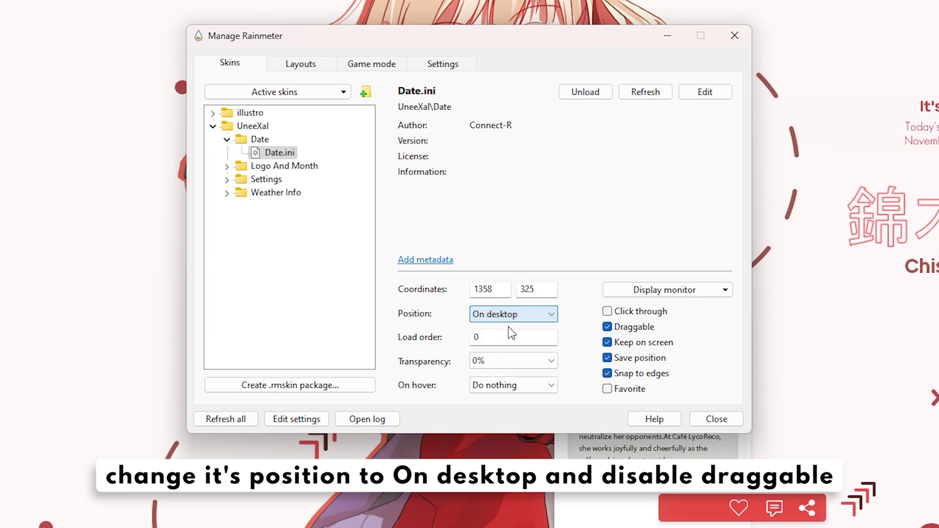
{"action": "left_click", "coordinate": [606, 328]}
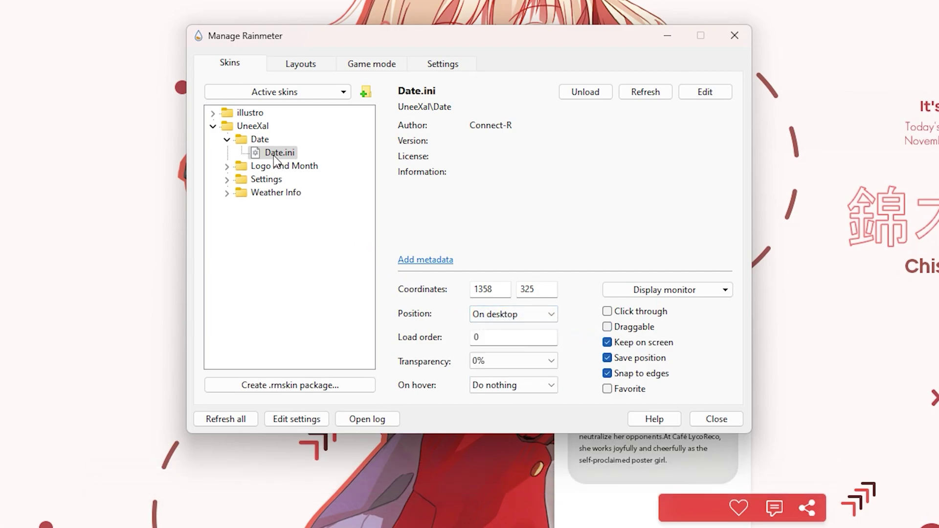
Step: Collapse the Date folder of the UneeXal skin and select Logo And Month.ini in the Logo And Month folder
{"action": "right_click", "coordinate": [252, 136]}
{"action": "left_click", "coordinate": [264, 145]}
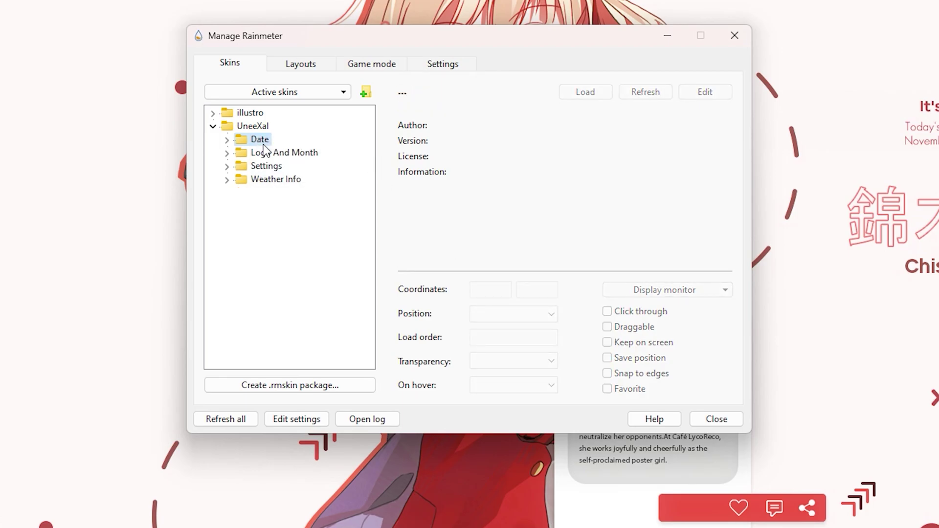
{"action": "right_click", "coordinate": [313, 159]}
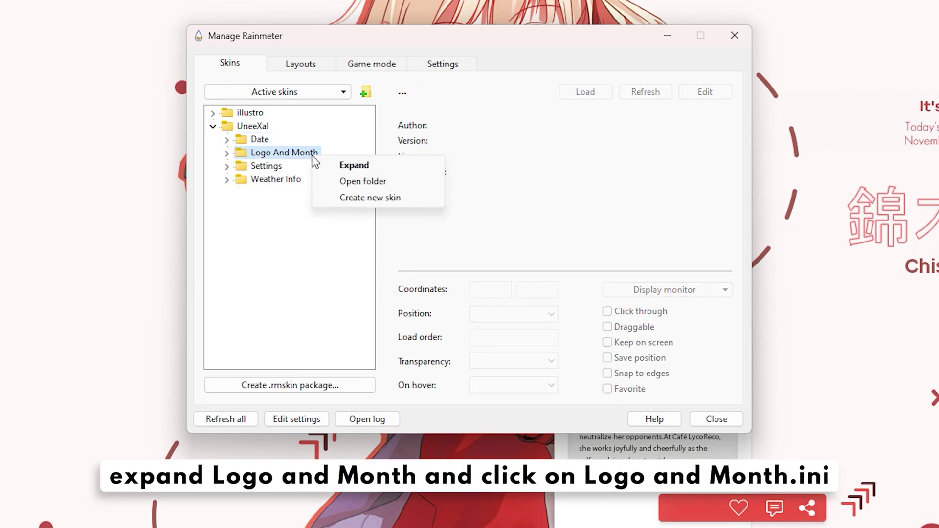
{"action": "left_click", "coordinate": [347, 166]}
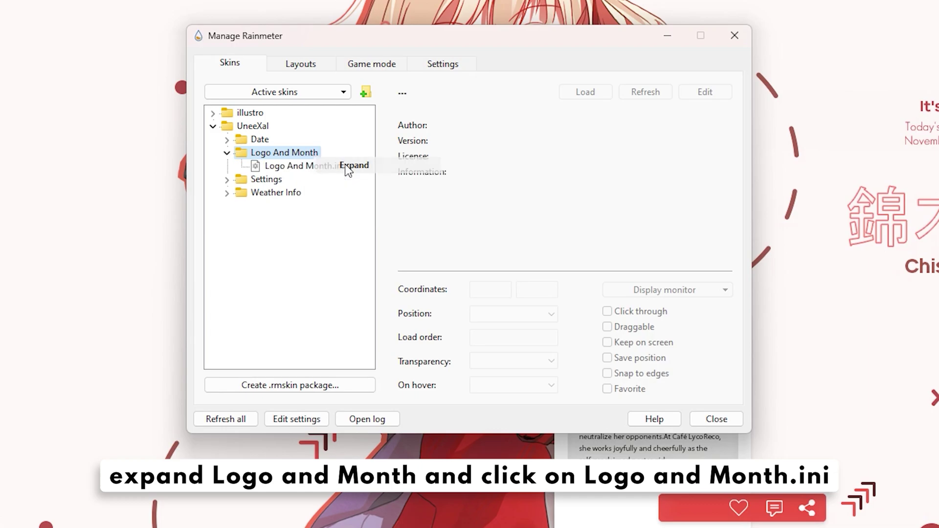
{"action": "left_click", "coordinate": [339, 167]}
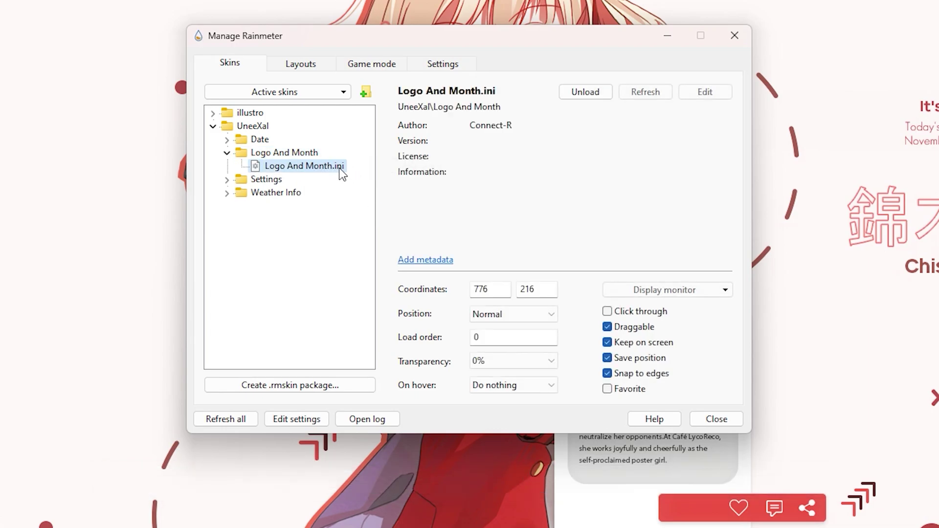
Step: Set the coordinates of the Logo And Month.ini skin to 131, 243
{"action": "double_click", "coordinate": [475, 289]}
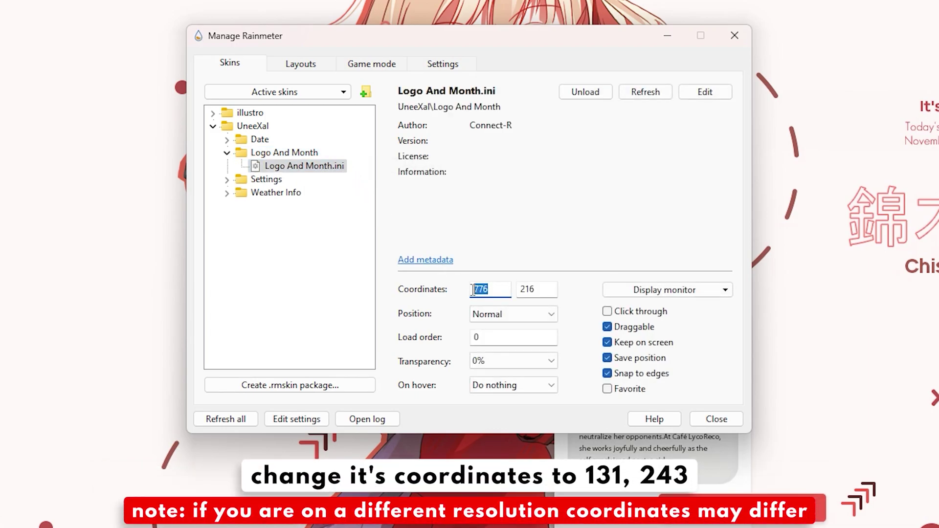
{"action": "type", "text": "131"}
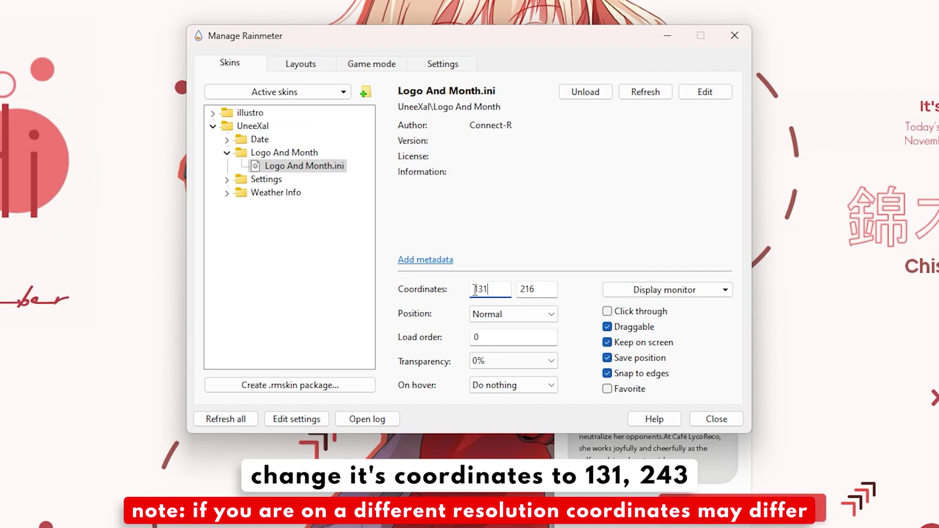
{"action": "left_click_drag", "start_coordinate": [538, 291], "coordinate": [529, 292]}
{"action": "type", "text": "243"}
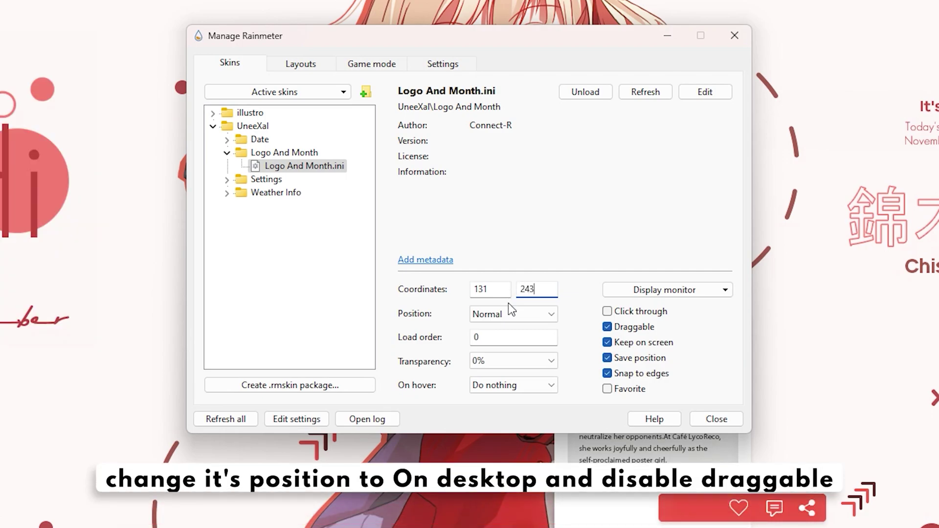
Step: Set the Logo And Month.ini skin's position to On desktop and disable its Draggable option
{"action": "left_click", "coordinate": [507, 316]}
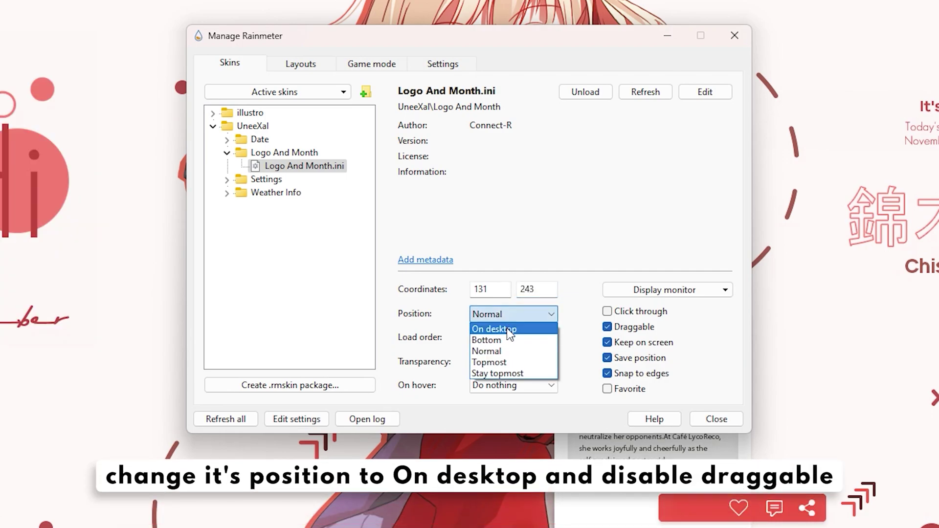
{"action": "left_click", "coordinate": [508, 330]}
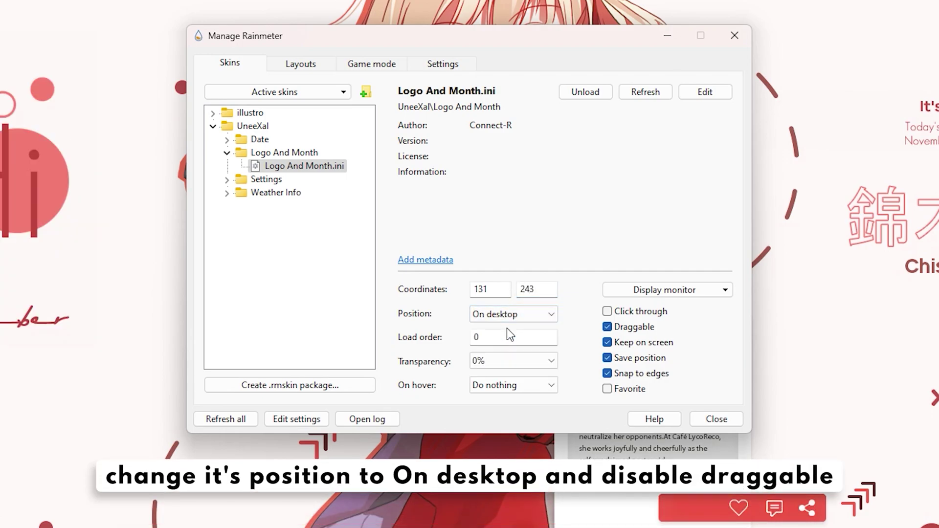
{"action": "left_click", "coordinate": [607, 326]}
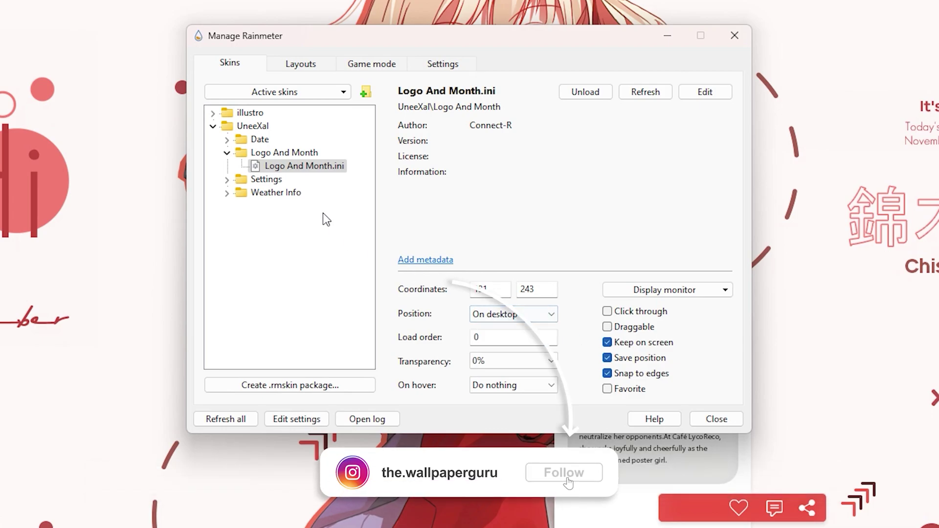
Step: Collapse the Logo And Month folder and unload Weather Info.ini in the Weather Info folder of the UneeXal skin
{"action": "right_click", "coordinate": [290, 153]}
{"action": "left_click", "coordinate": [307, 160]}
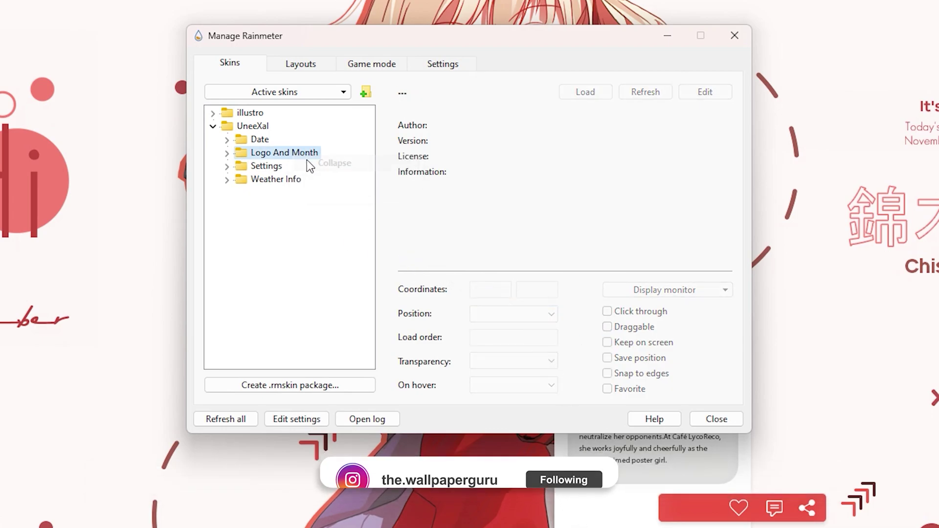
{"action": "right_click", "coordinate": [292, 182]}
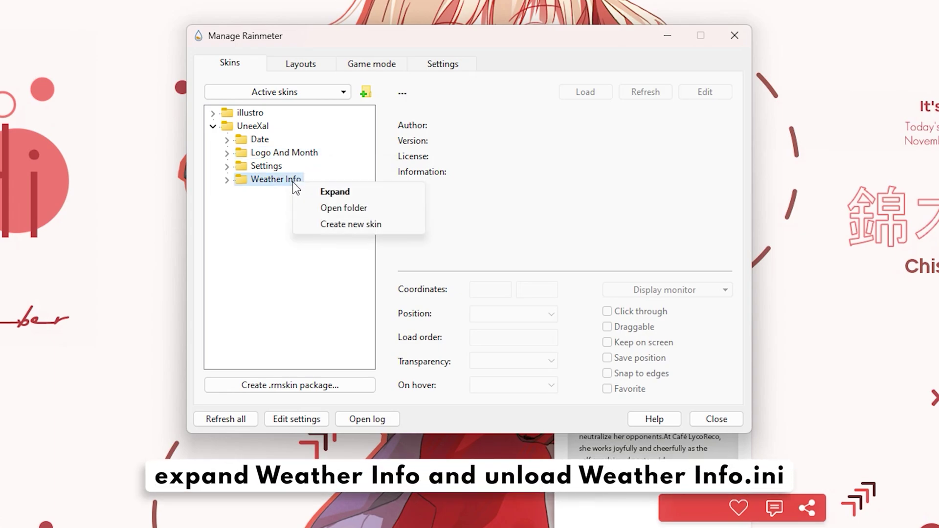
{"action": "left_click", "coordinate": [367, 192]}
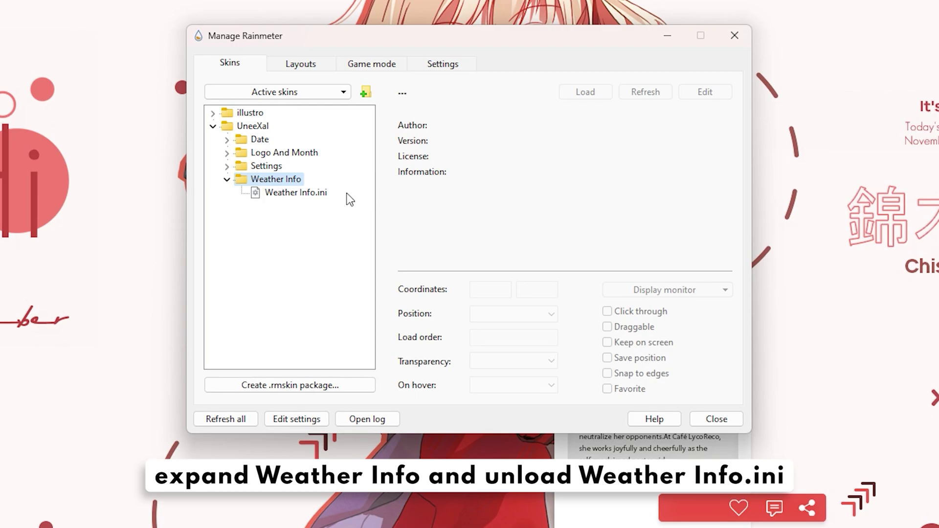
{"action": "left_click", "coordinate": [309, 192]}
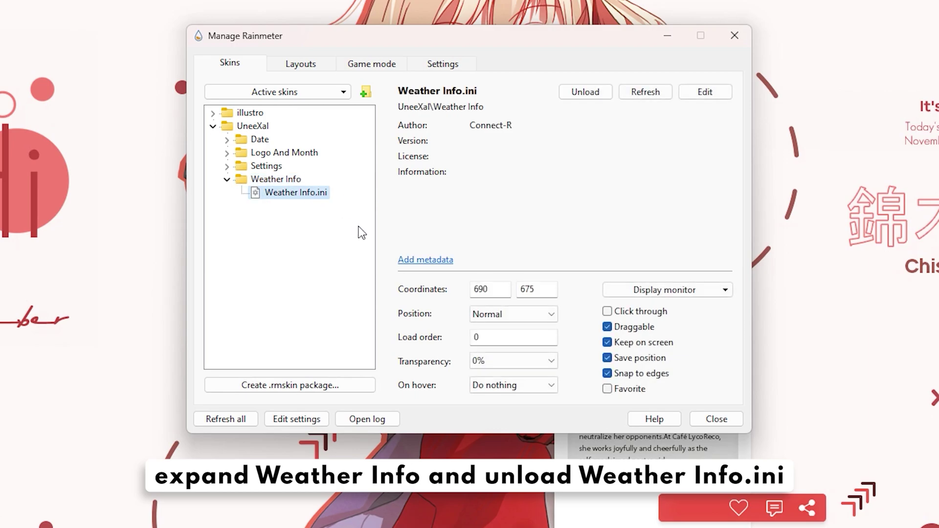
{"action": "right_click", "coordinate": [328, 199]}
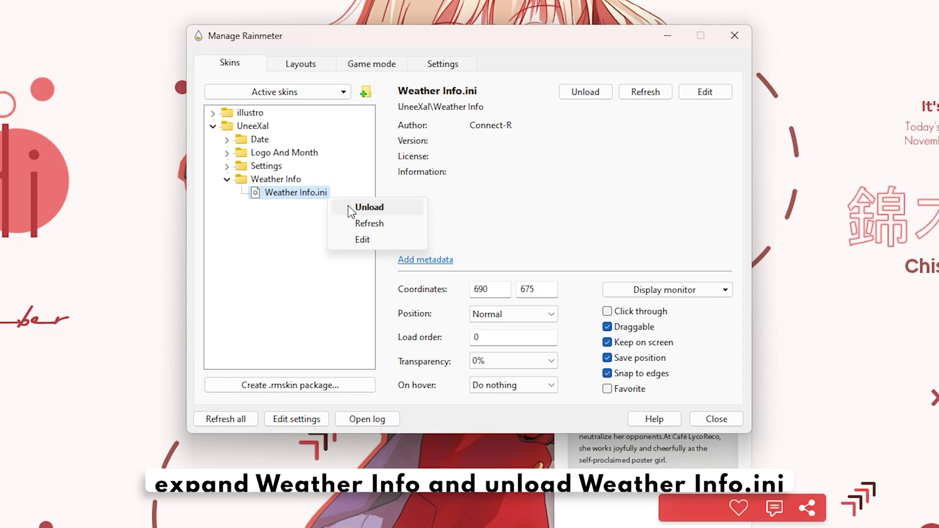
{"action": "left_click", "coordinate": [362, 207]}
Step: Collapse the Weather Info and UneeXal folders and close the Manage Rainmeter window
{"action": "right_click", "coordinate": [293, 180]}
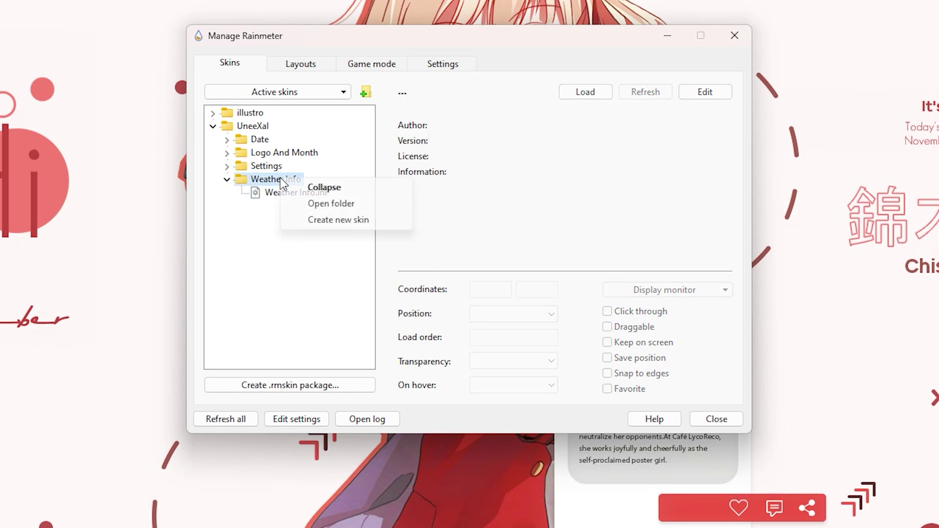
{"action": "left_click", "coordinate": [298, 184]}
{"action": "right_click", "coordinate": [254, 126]}
{"action": "left_click", "coordinate": [265, 131]}
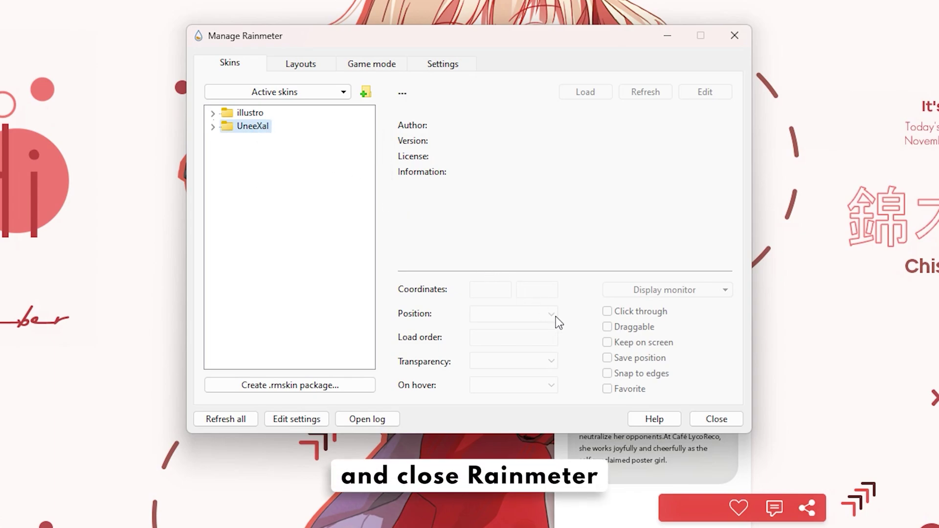
{"action": "left_click", "coordinate": [696, 419]}
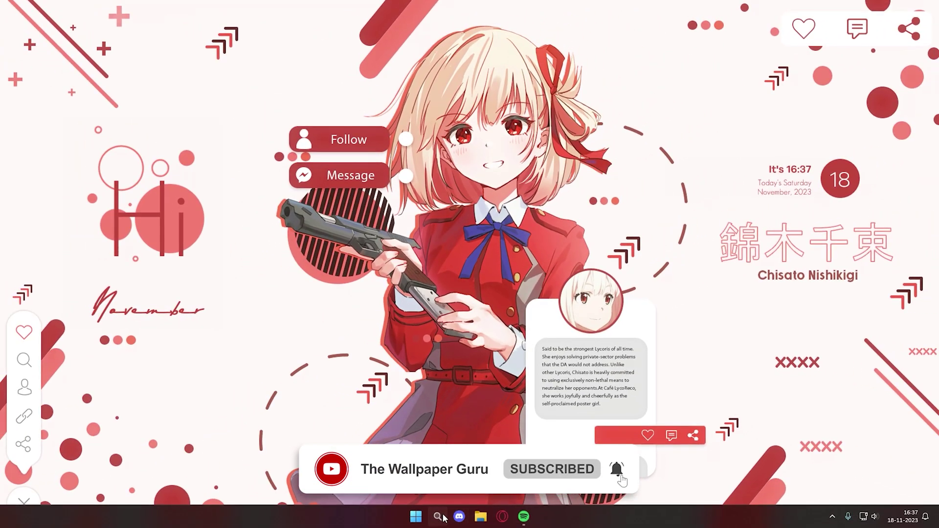
Step: Search Windows for the Taskbar settings and open them
{"action": "left_click", "coordinate": [437, 516]}
{"action": "type", "text": "task"}
{"action": "key", "text": "BackSpace"}
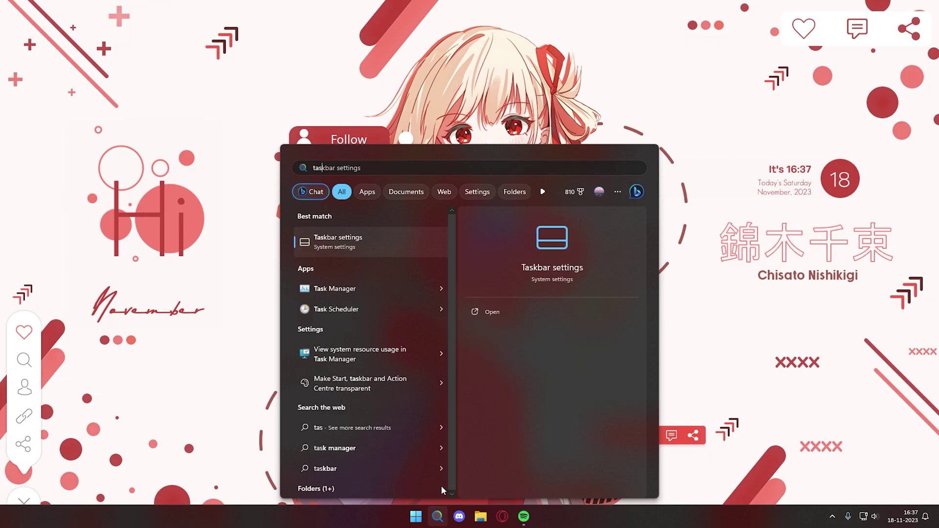
{"action": "left_click", "coordinate": [362, 240]}
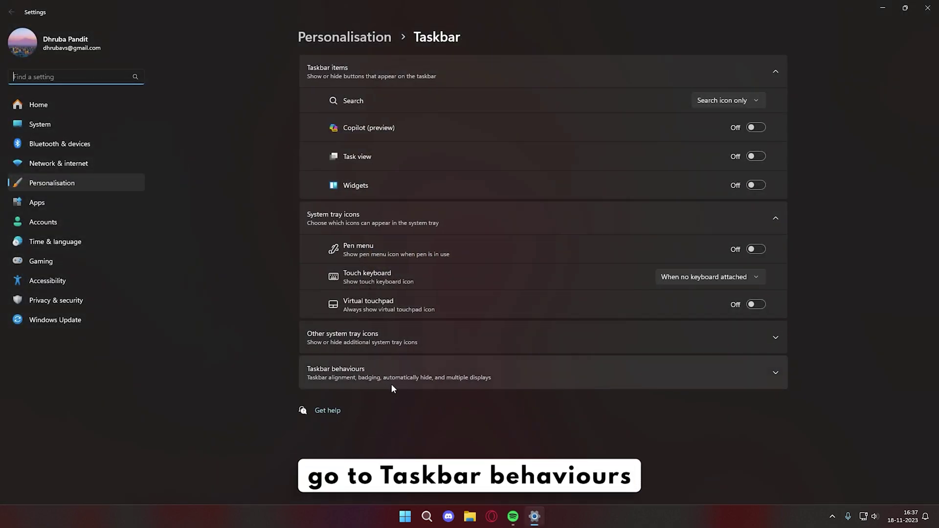
Step: Enable Automatically hide the taskbar under Taskbar behaviours and close the Settings window
{"action": "left_click", "coordinate": [773, 370]}
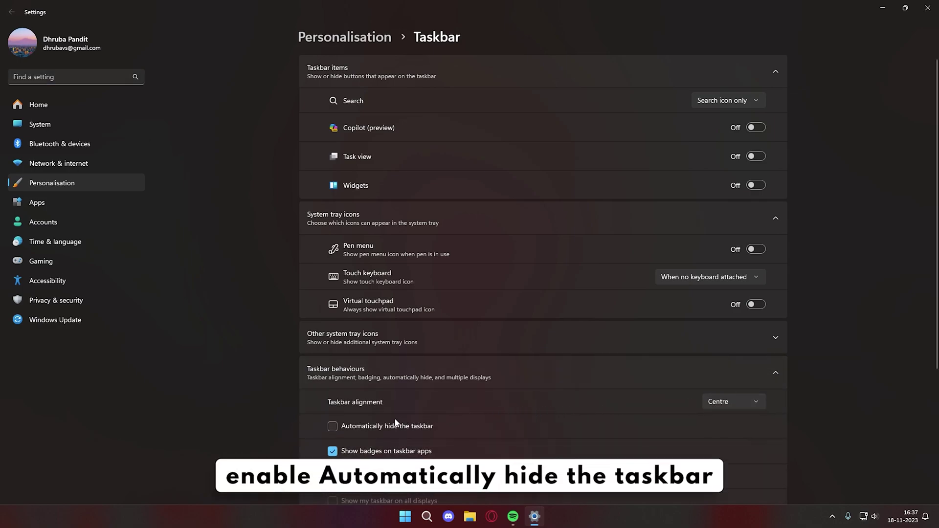
{"action": "left_click", "coordinate": [334, 426]}
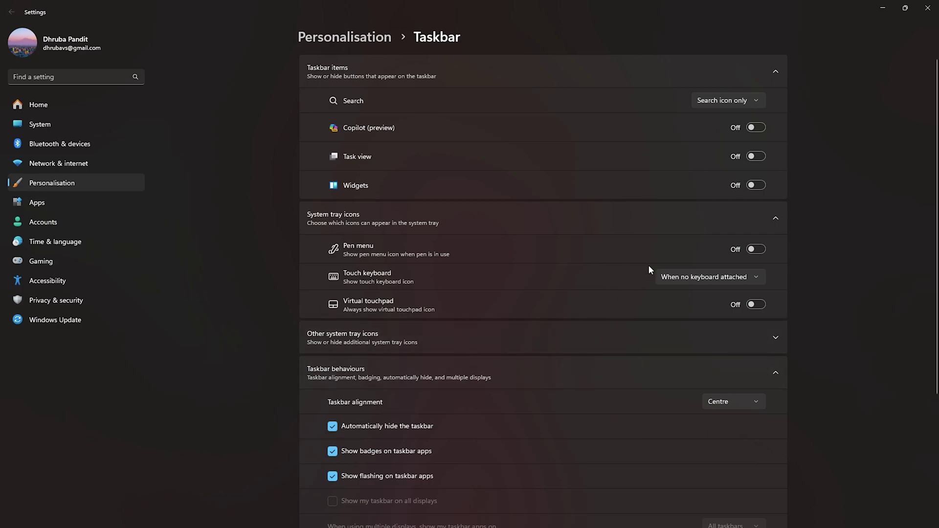
{"action": "left_click", "coordinate": [928, 8]}
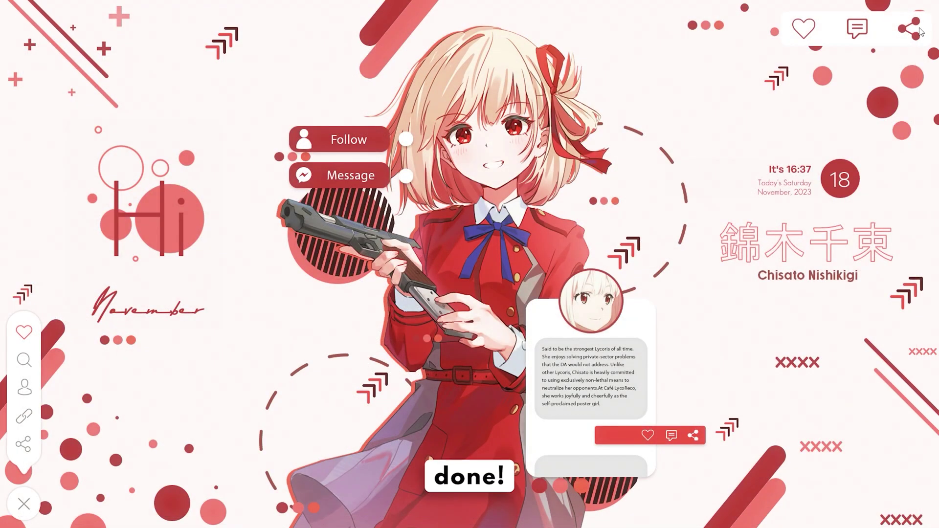